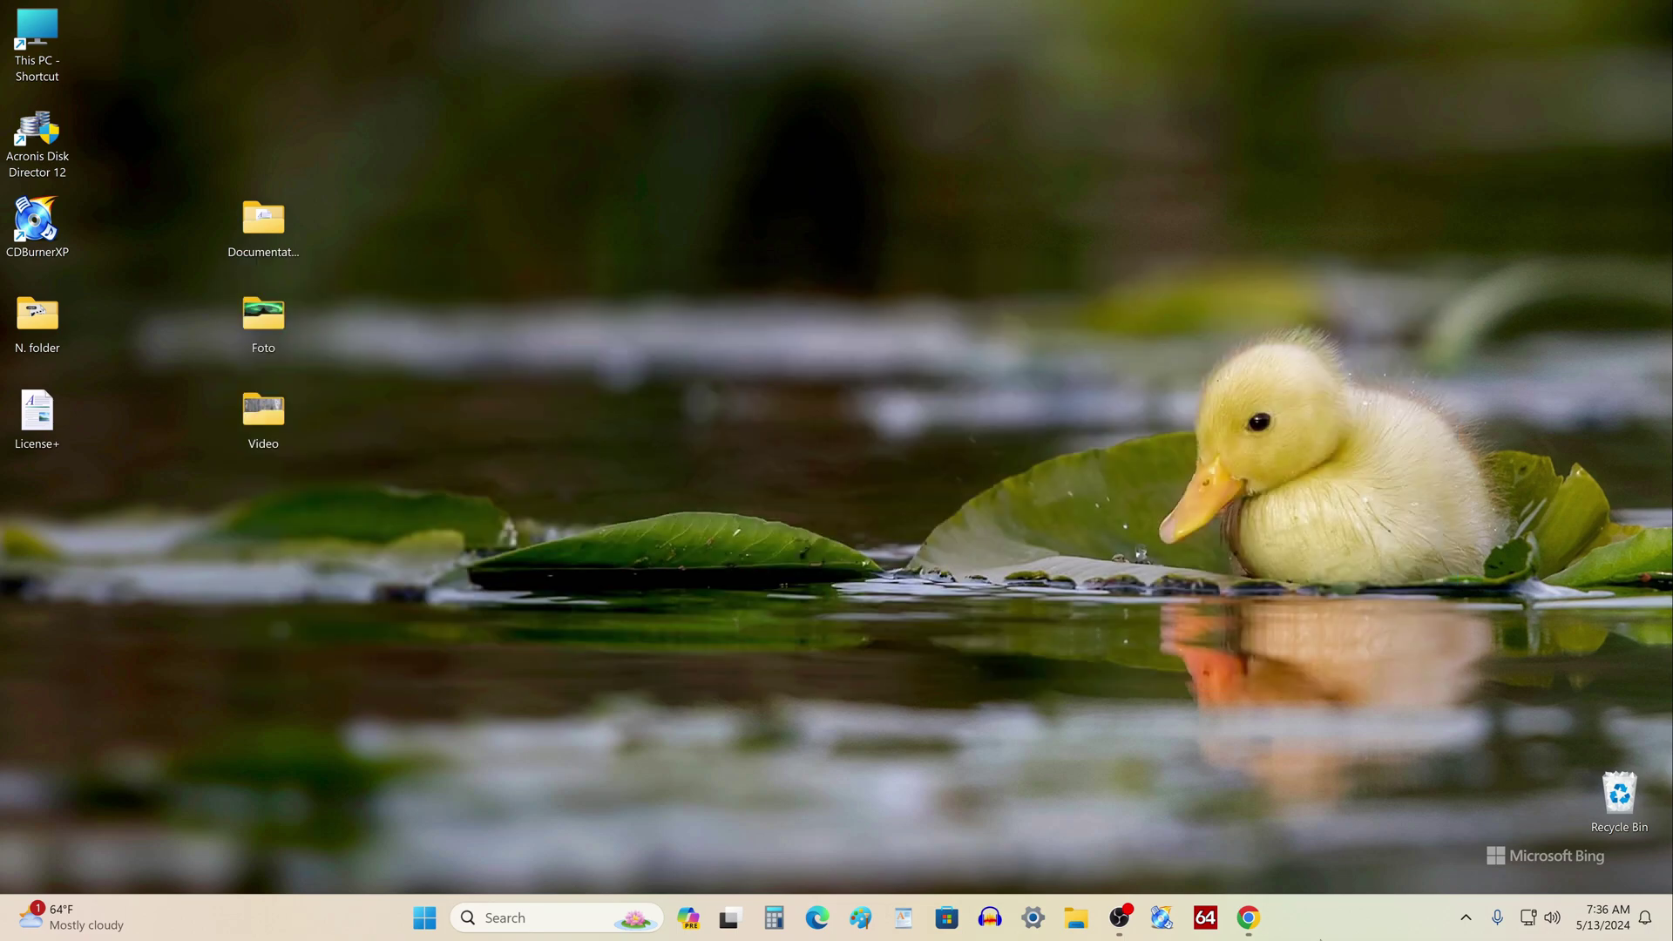
Check the drives listed under This PC in File Explorer, then close it
click(1075, 917)
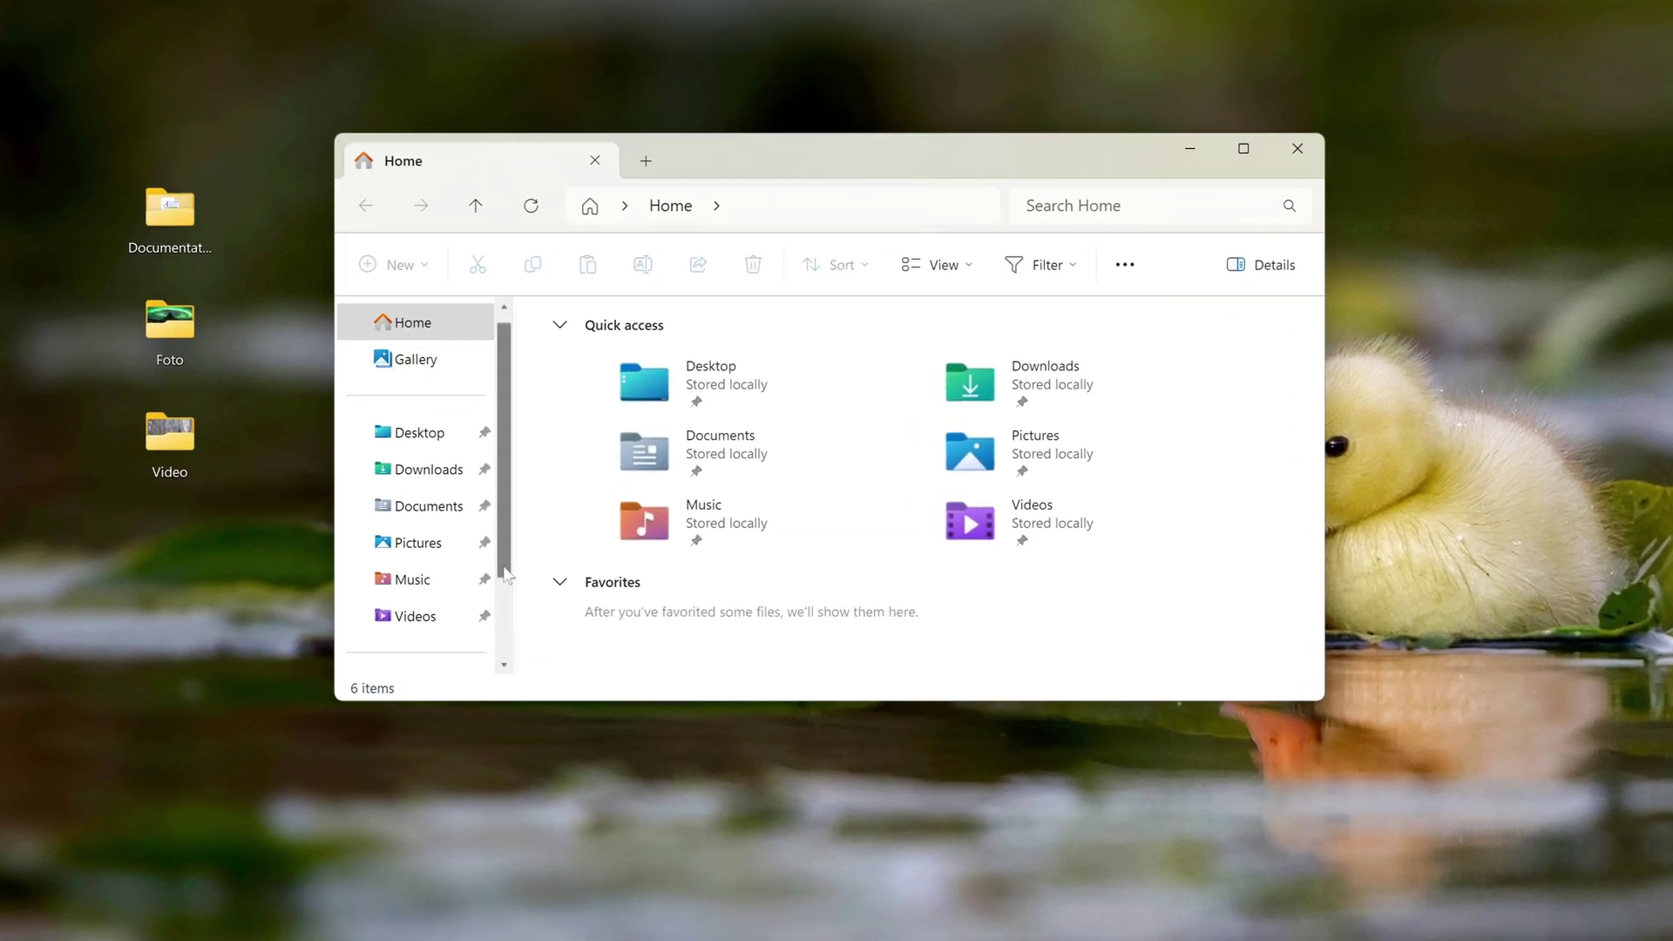
scroll(549, 610, down, 3)
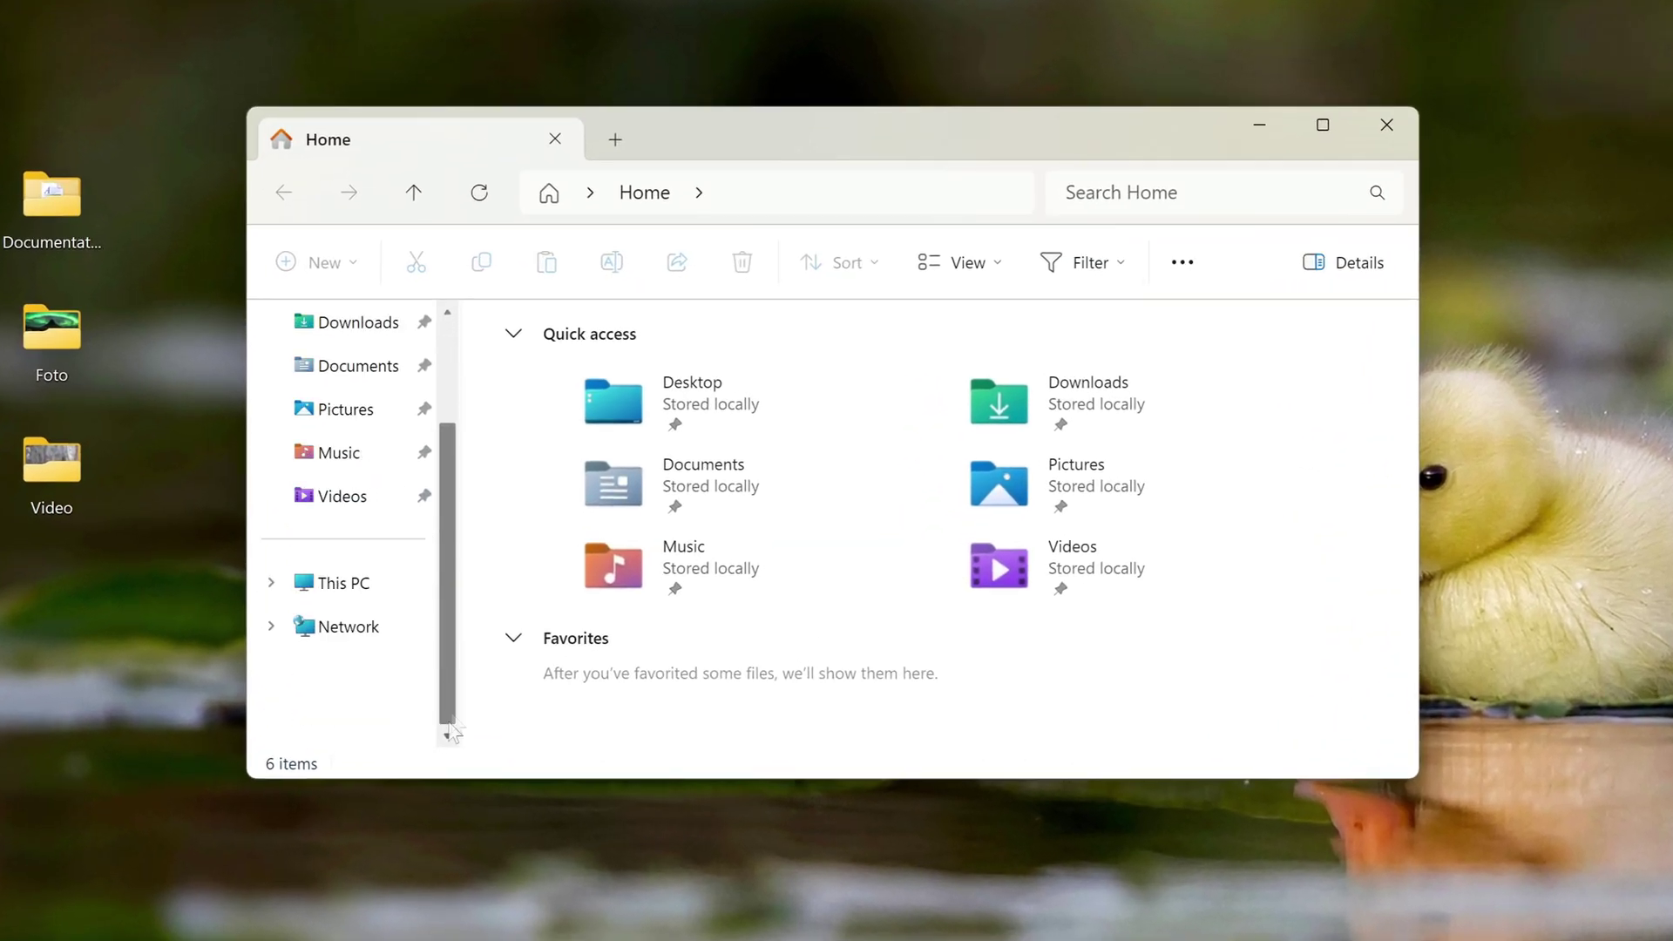
click(425, 583)
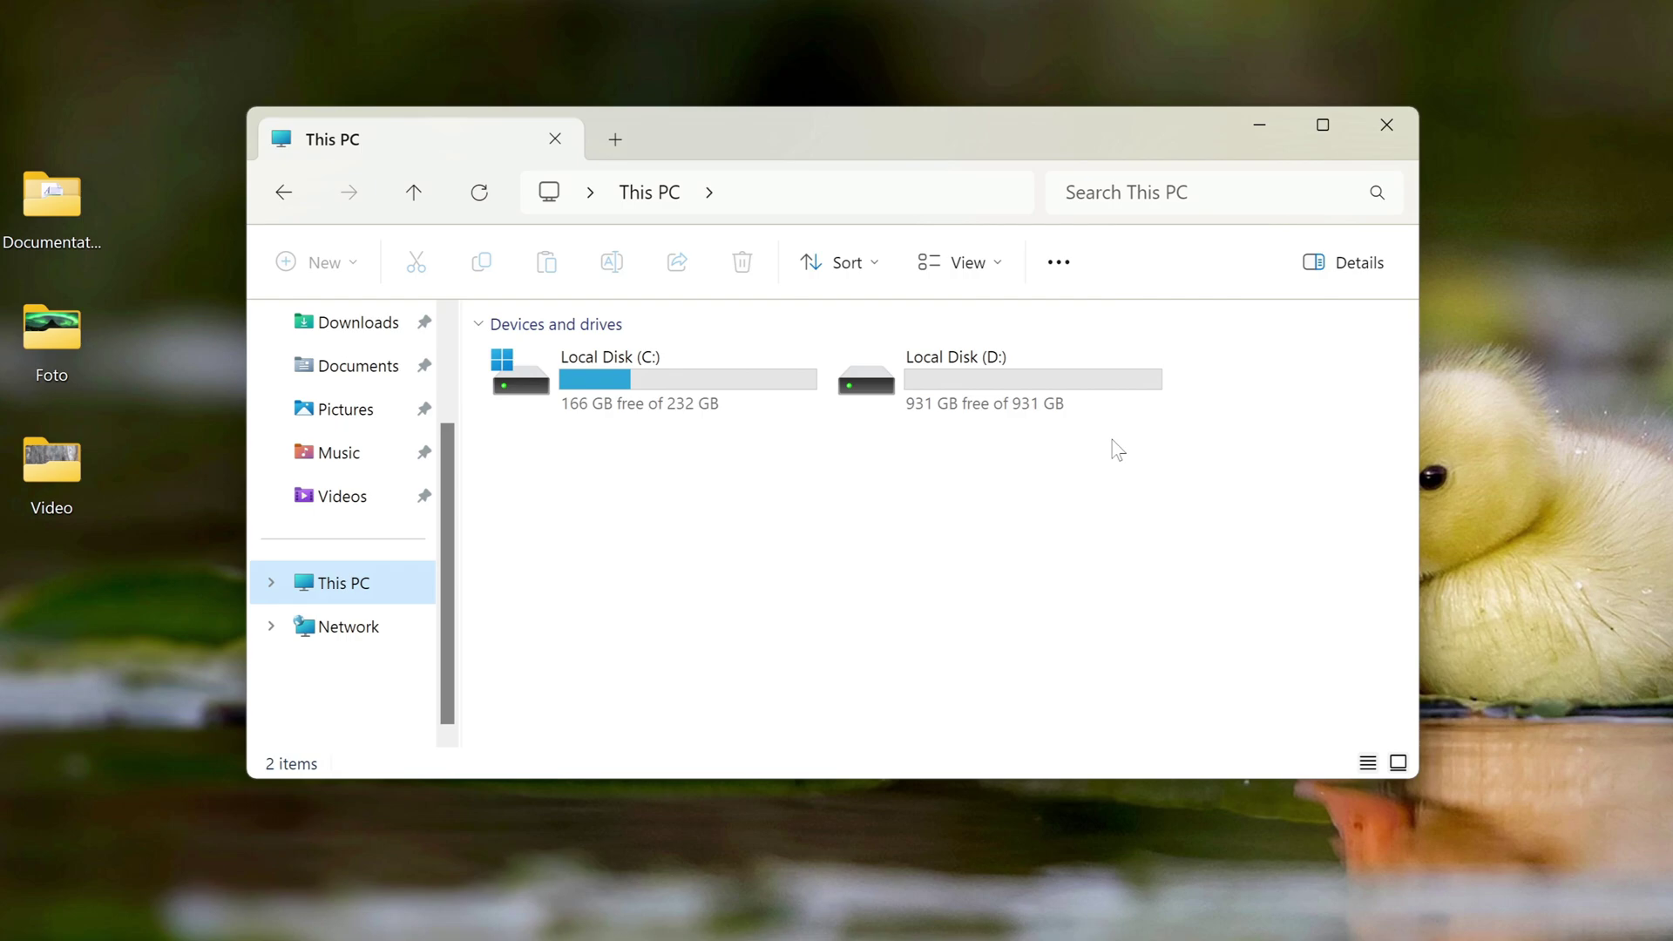
click(1402, 137)
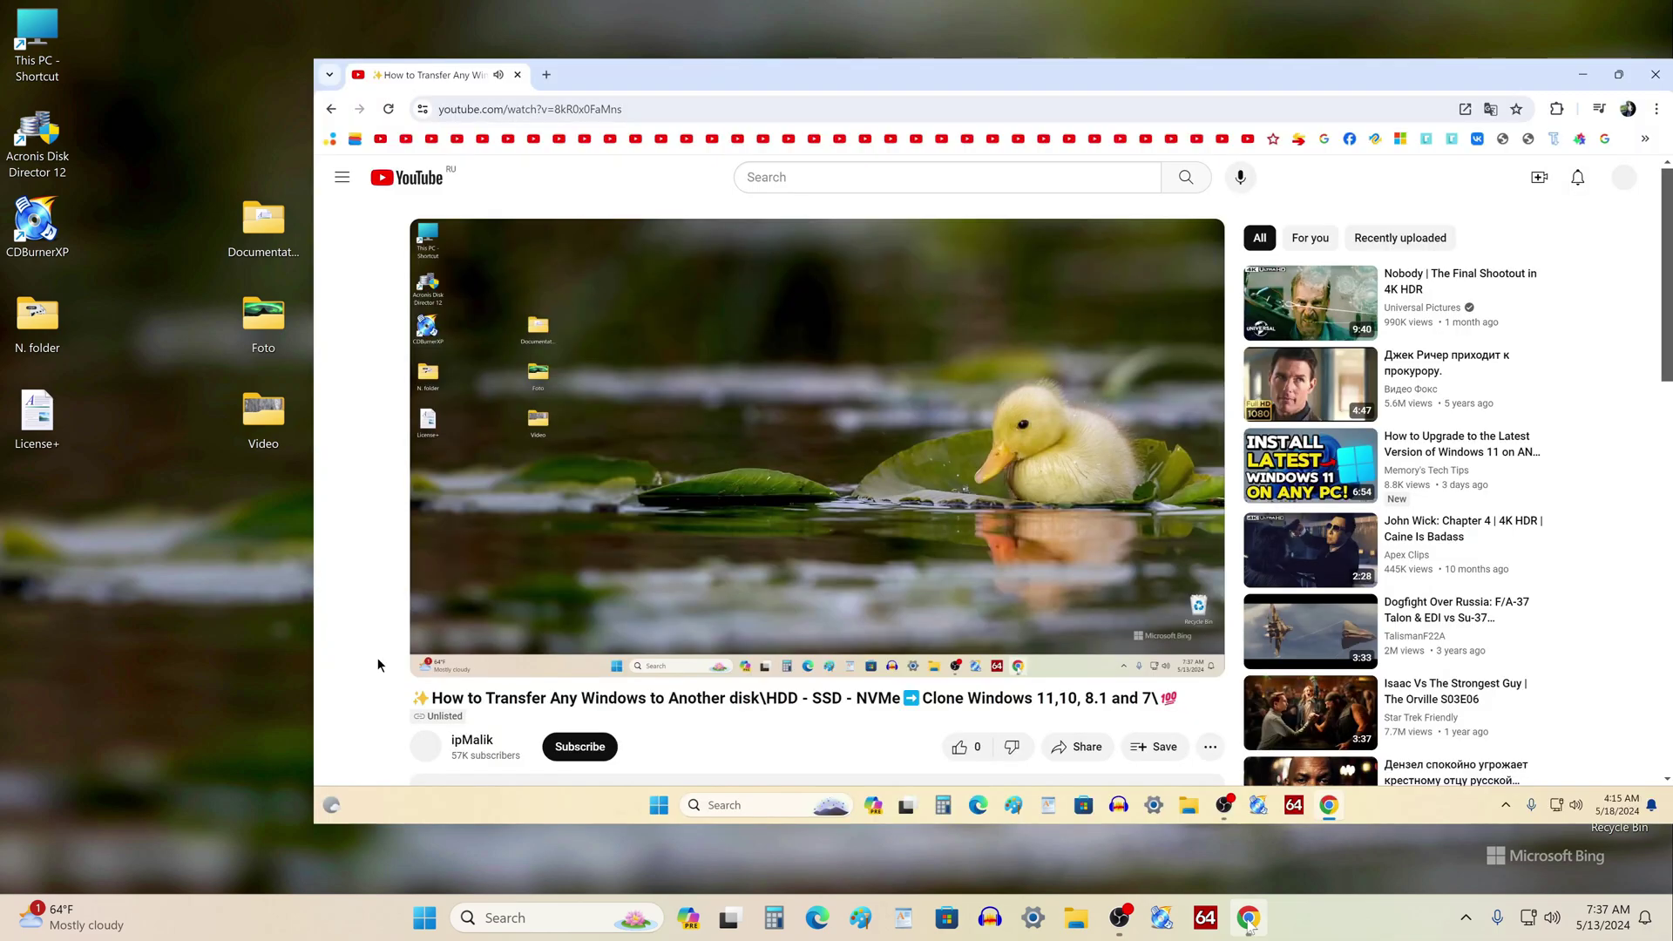
Expand the YouTube video description and follow its tenorshare.com 4DDiG Partition Manager link
scroll(378, 657, down, 5)
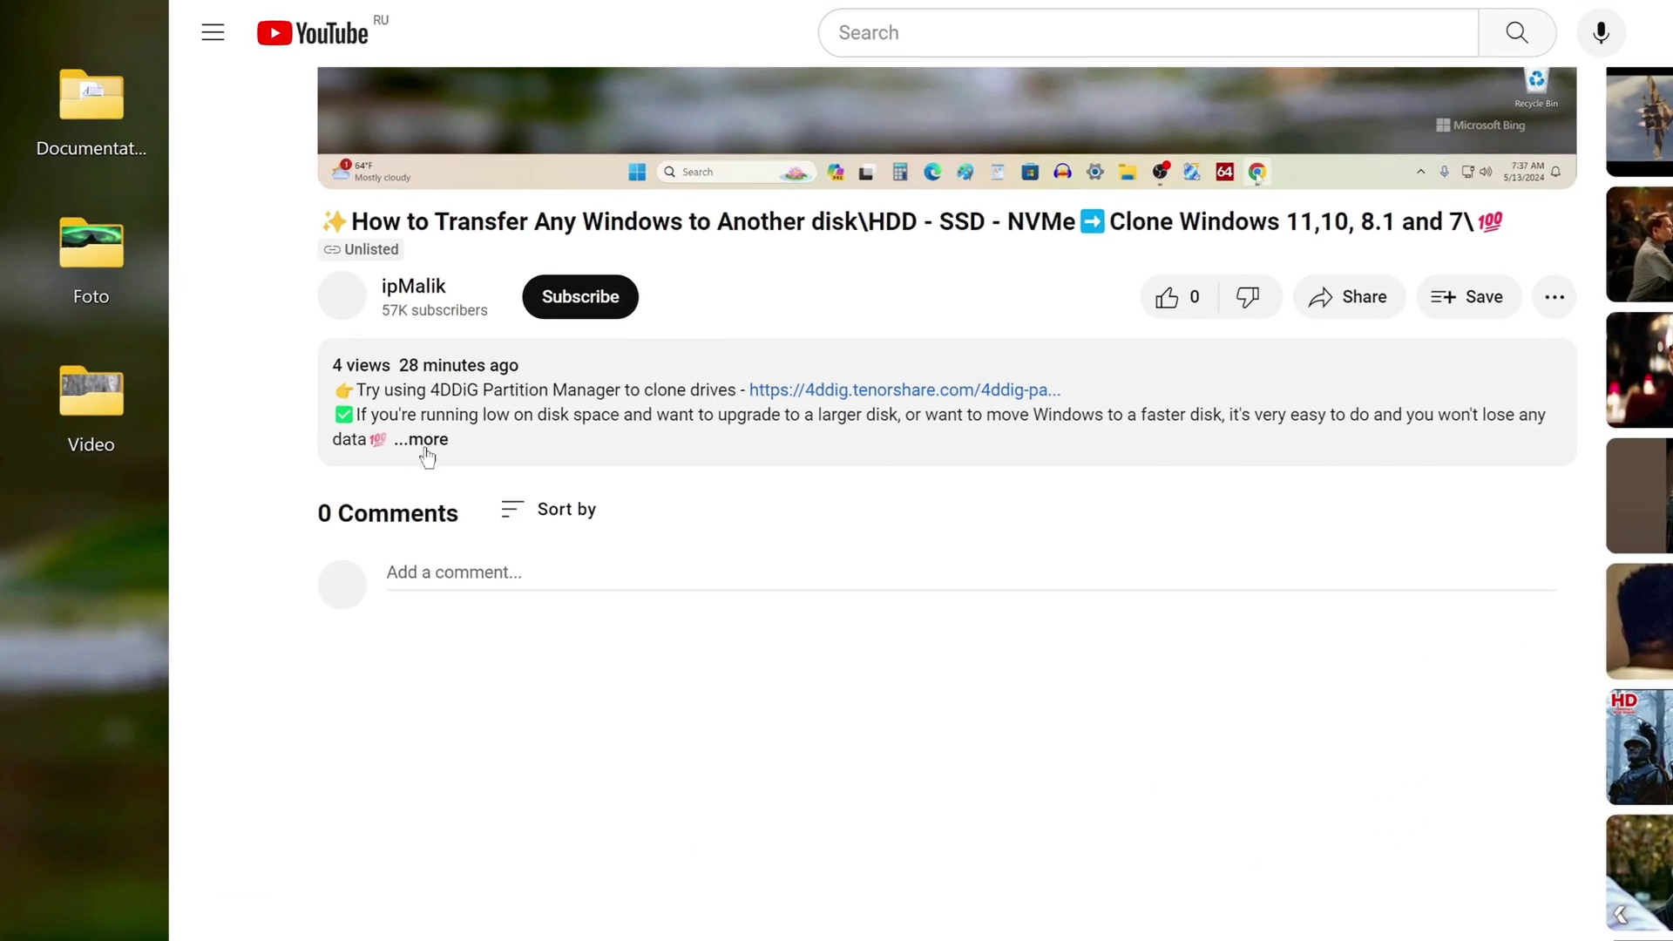
click(467, 441)
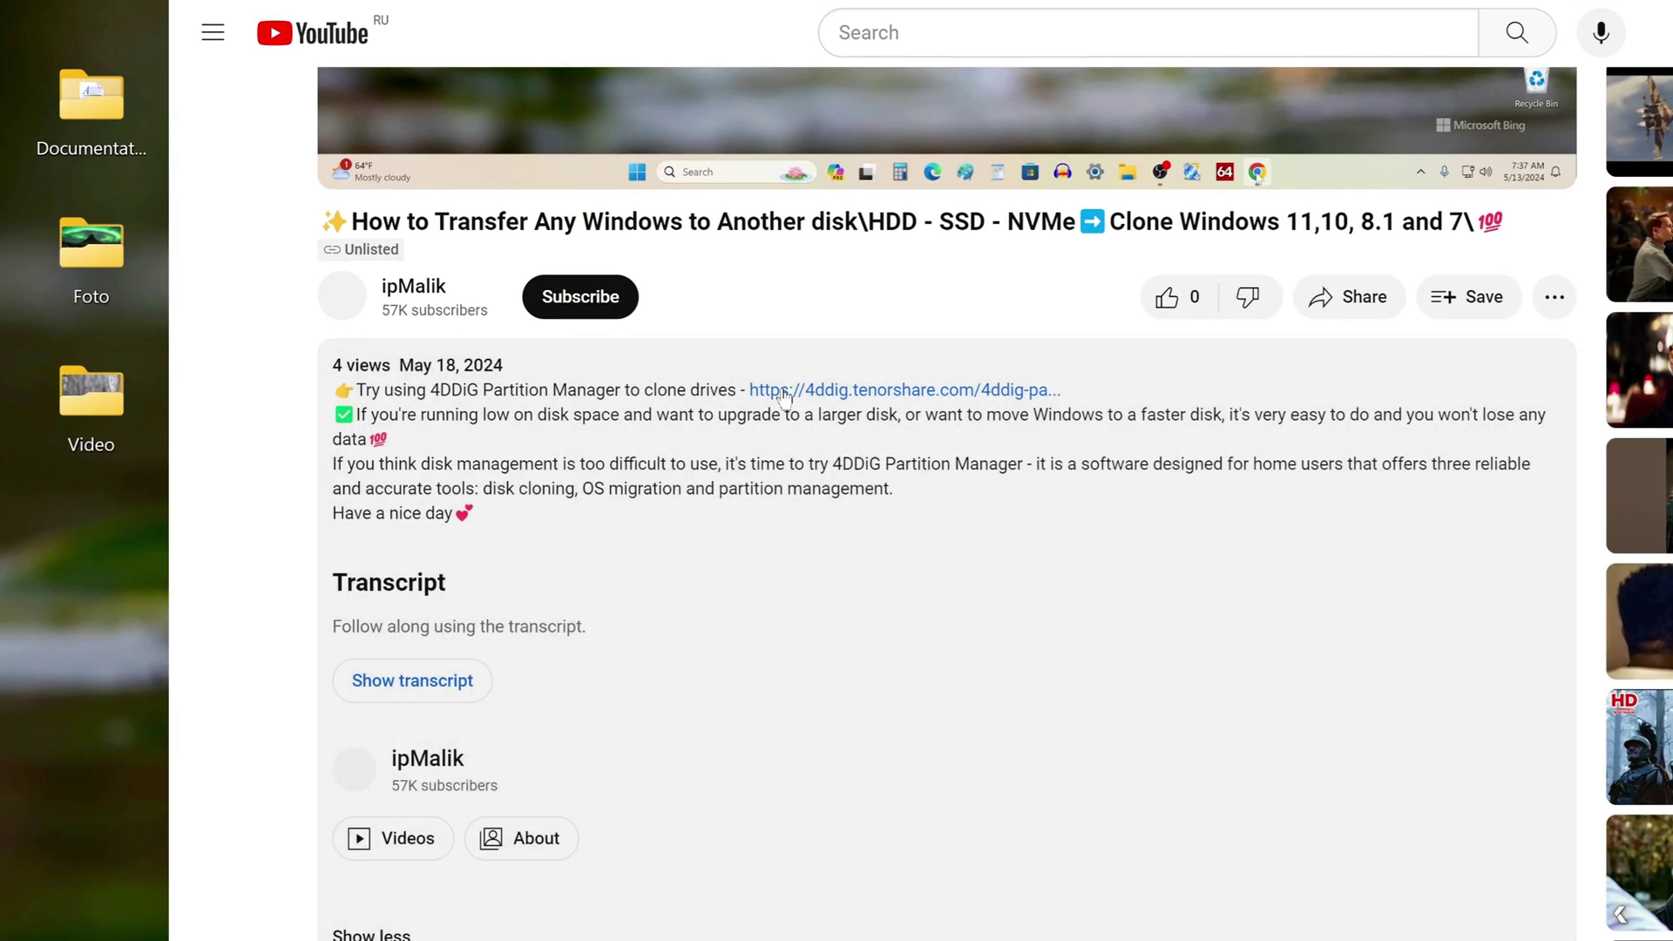
click(932, 393)
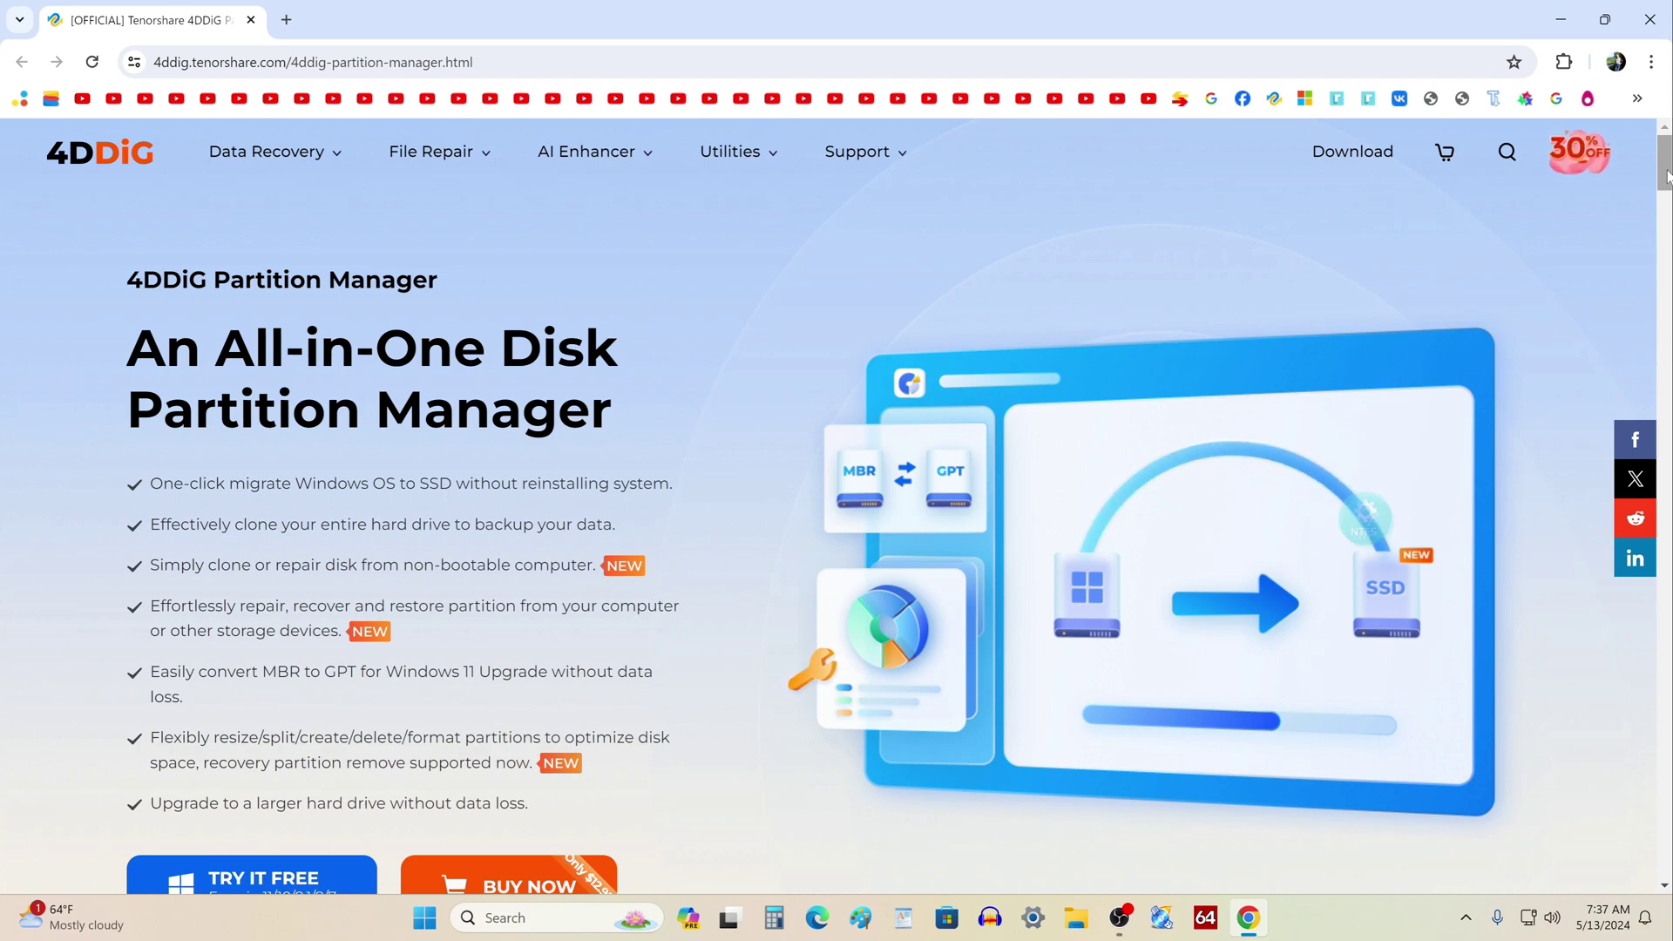
Download the 4DDiG Partition Manager free trial with TRY IT FREE and close the browser
drag(1666, 177, 1666, 194)
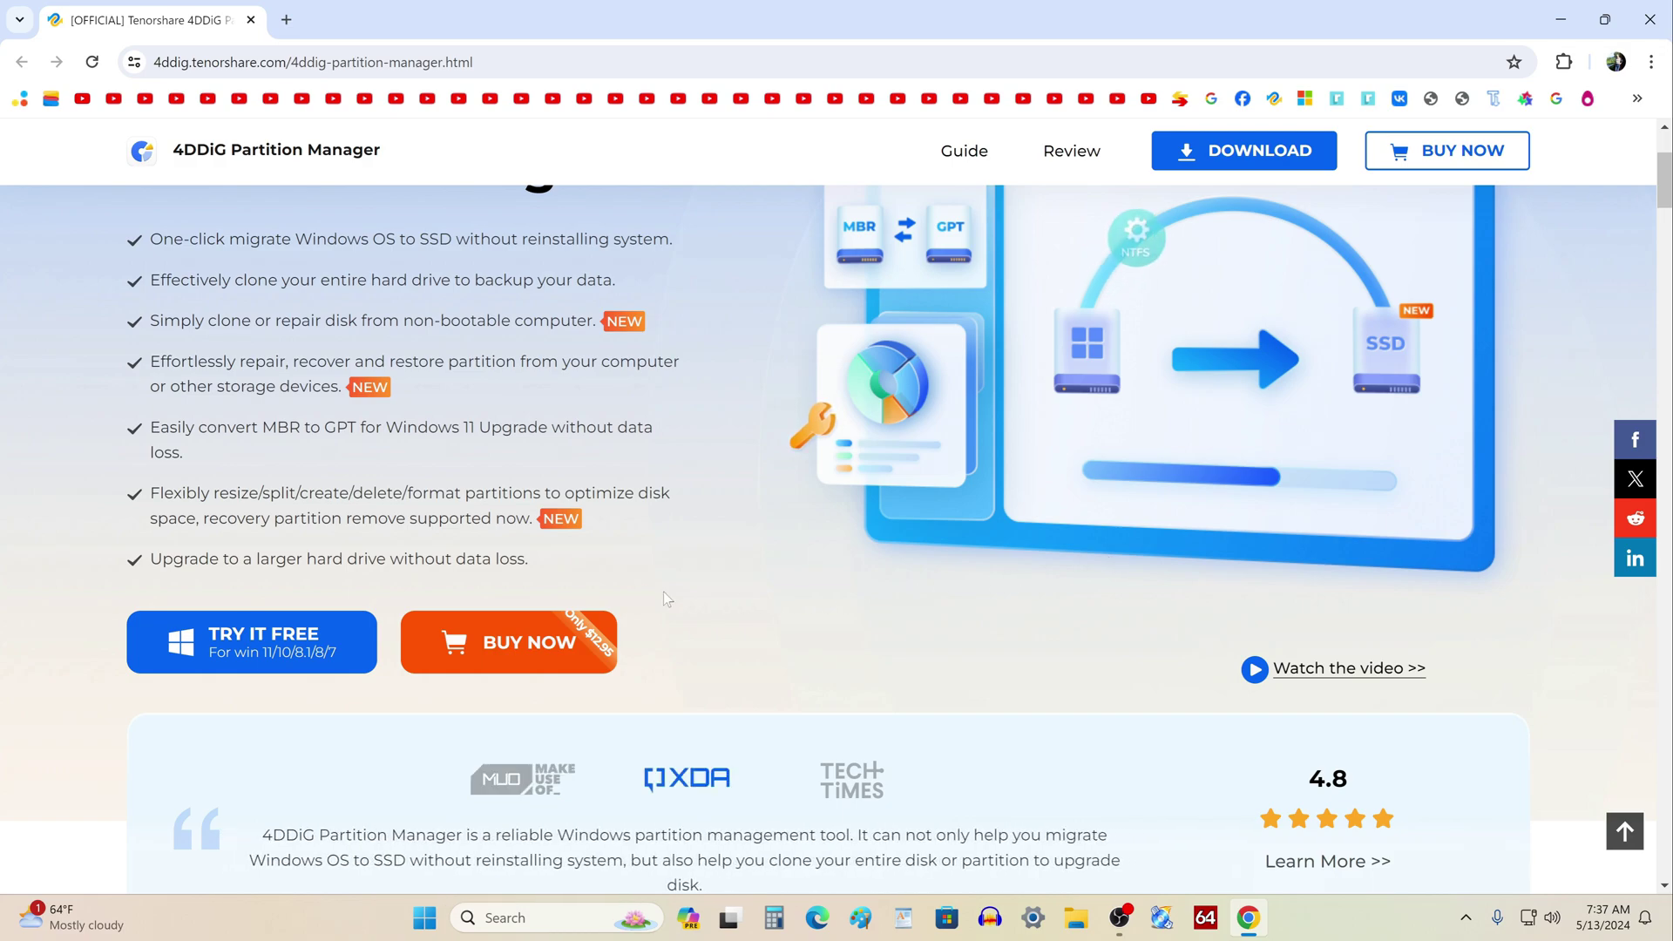
click(340, 642)
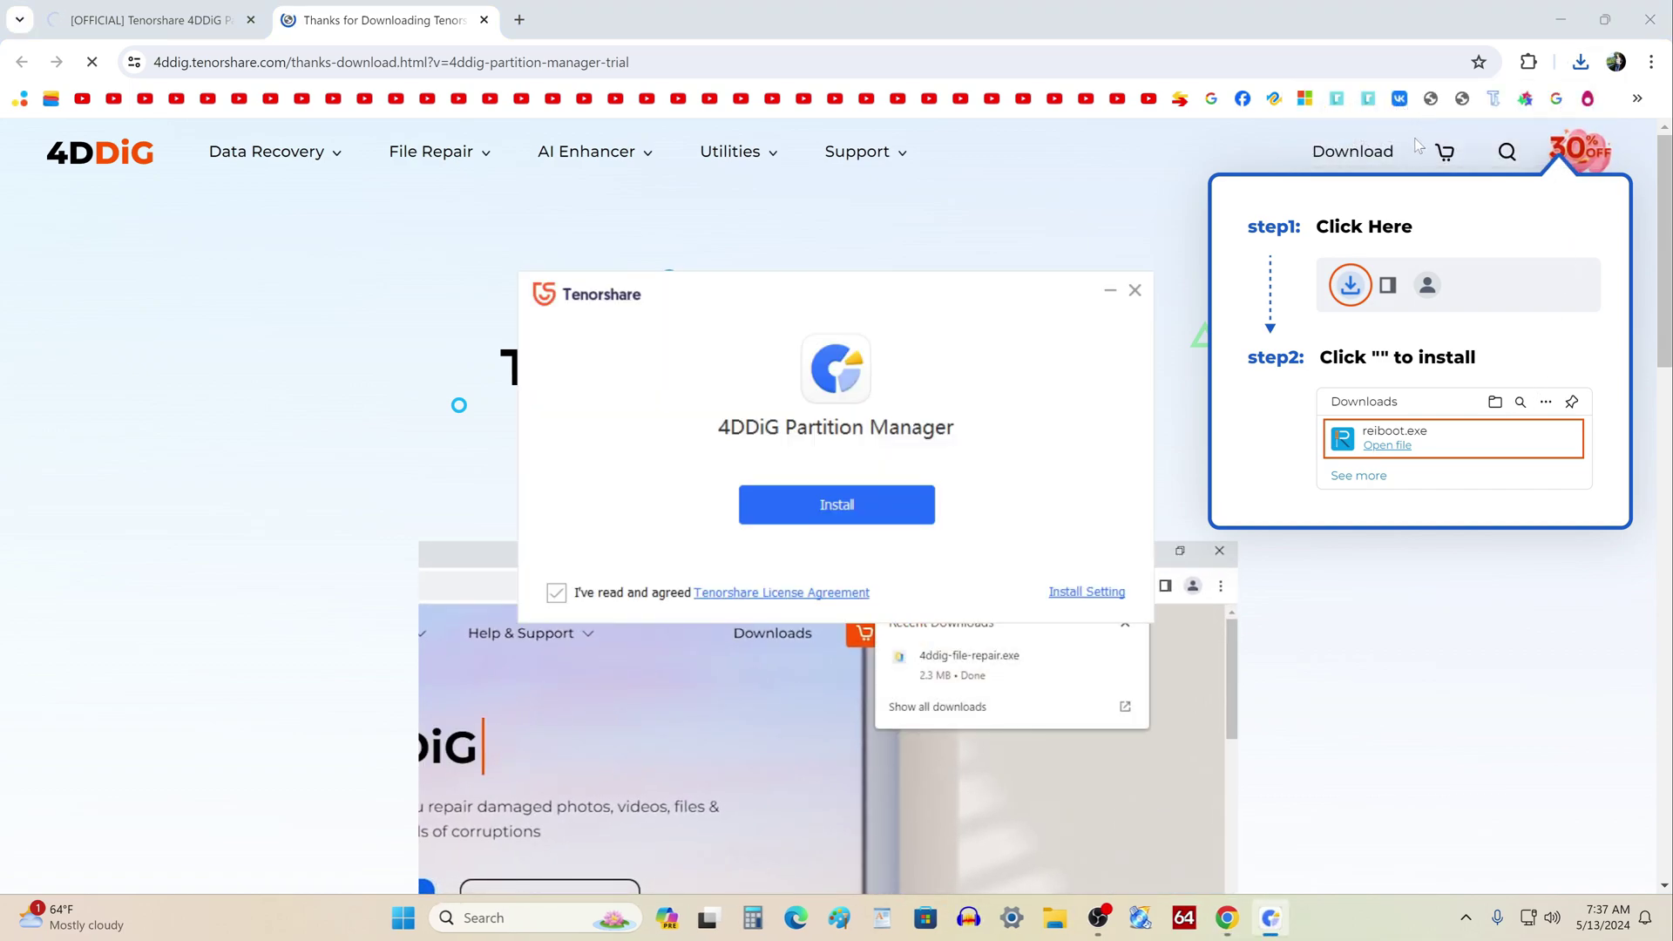
click(1652, 31)
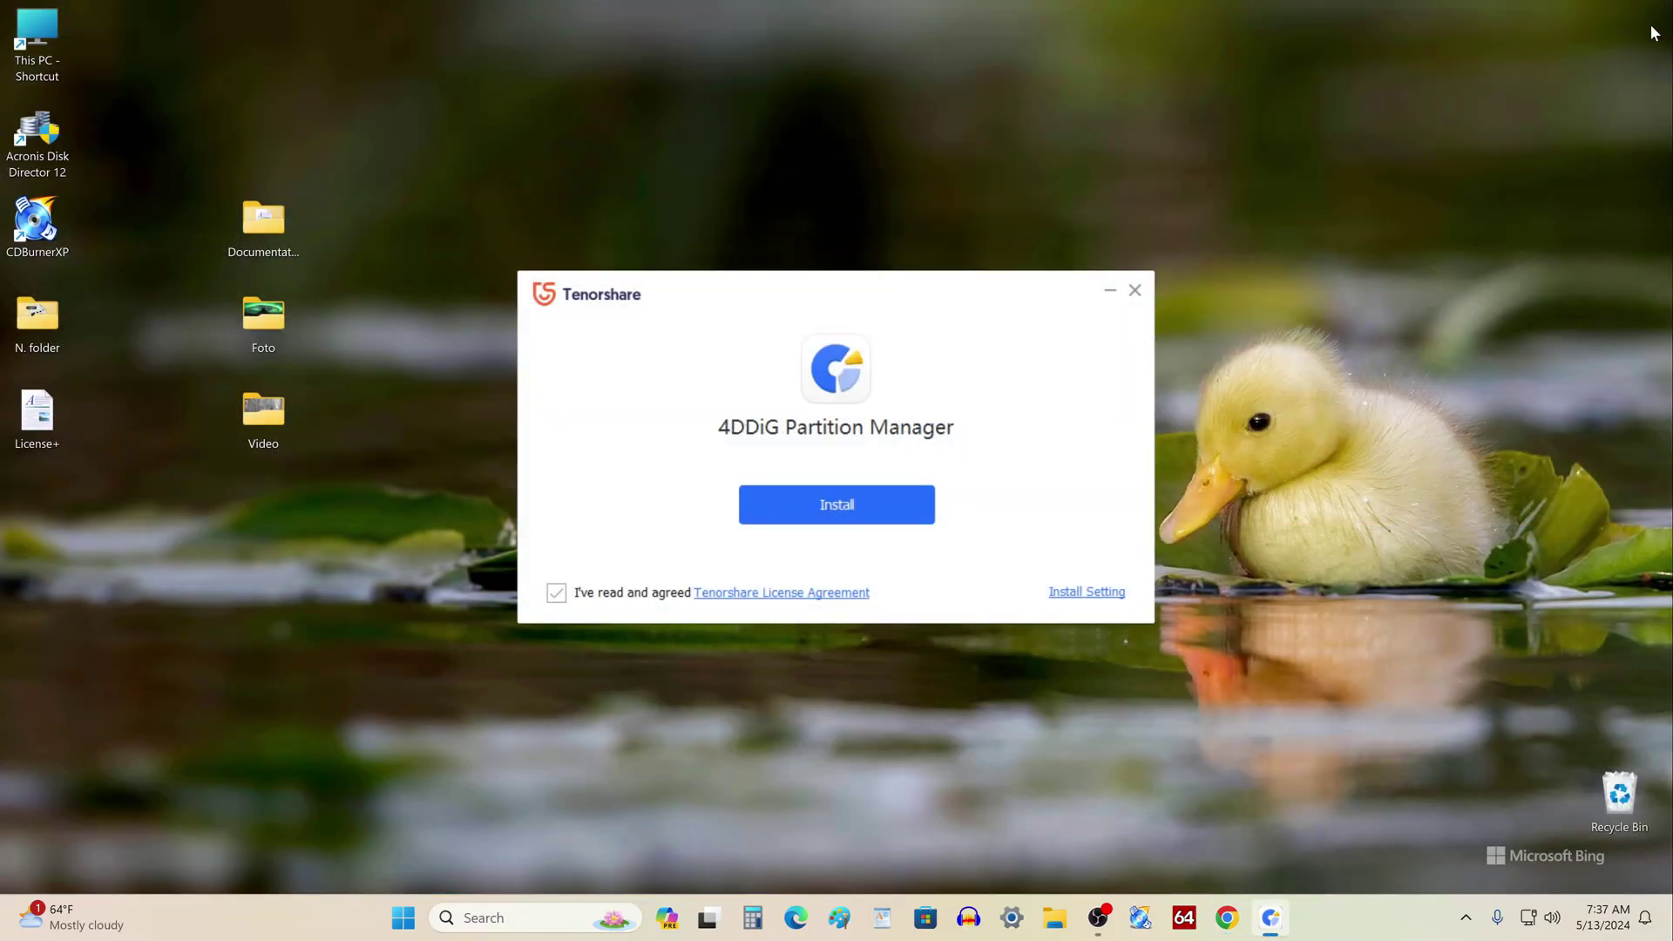
Install 4DDiG Partition Manager from the Tenorshare installer and launch it
click(897, 522)
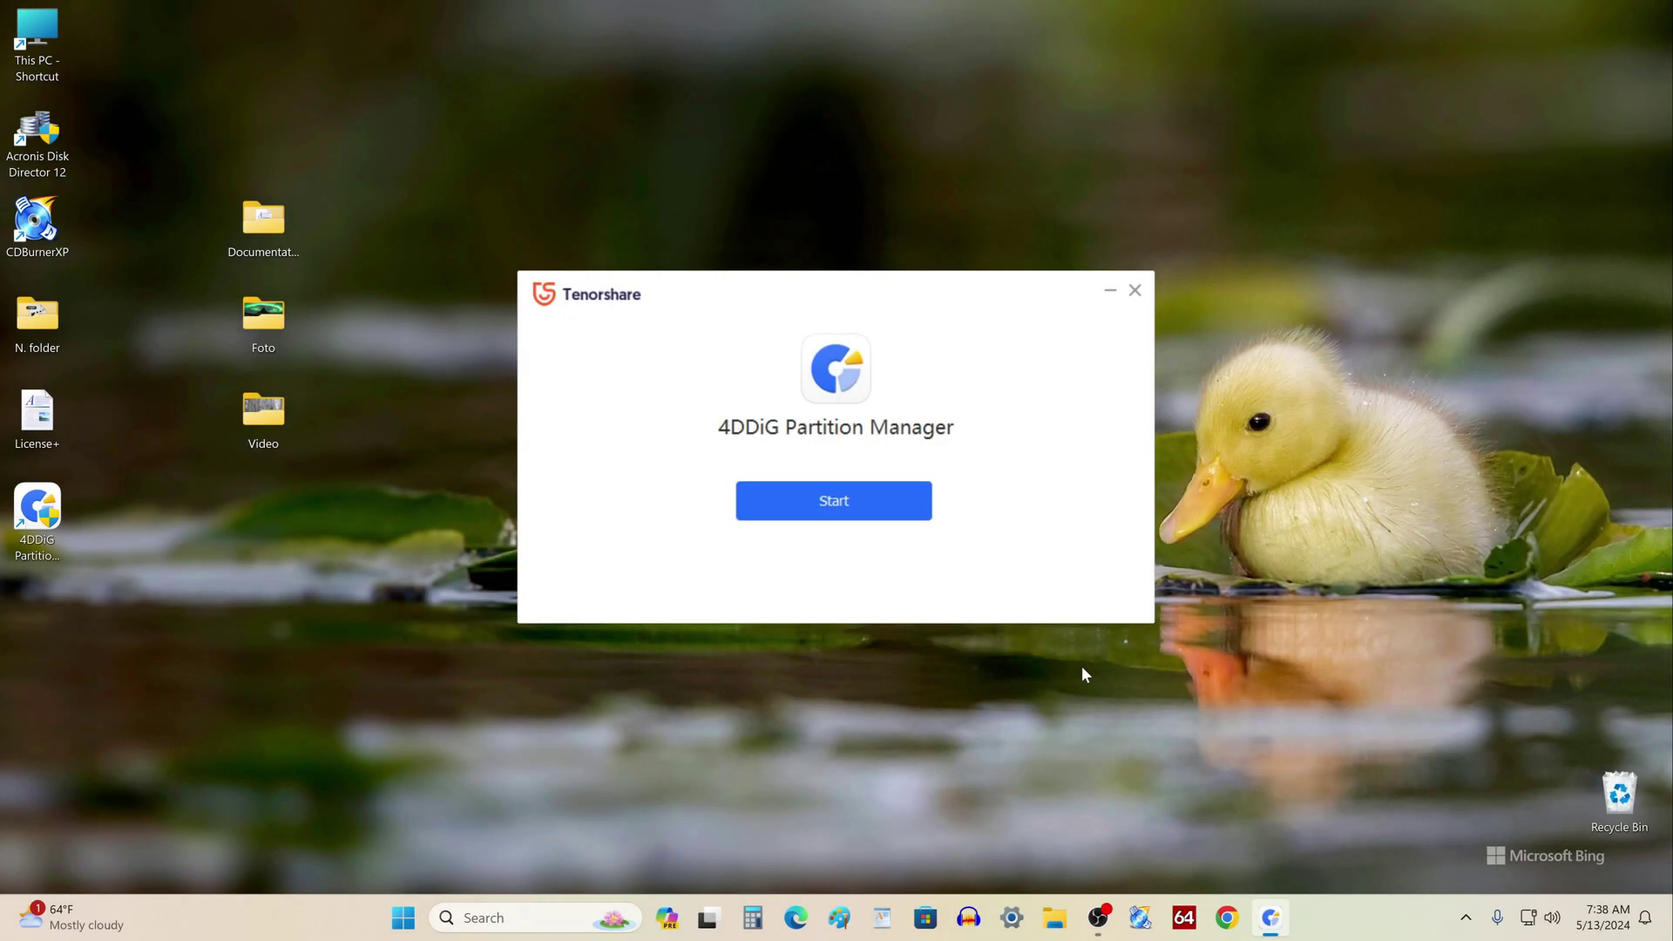
click(912, 507)
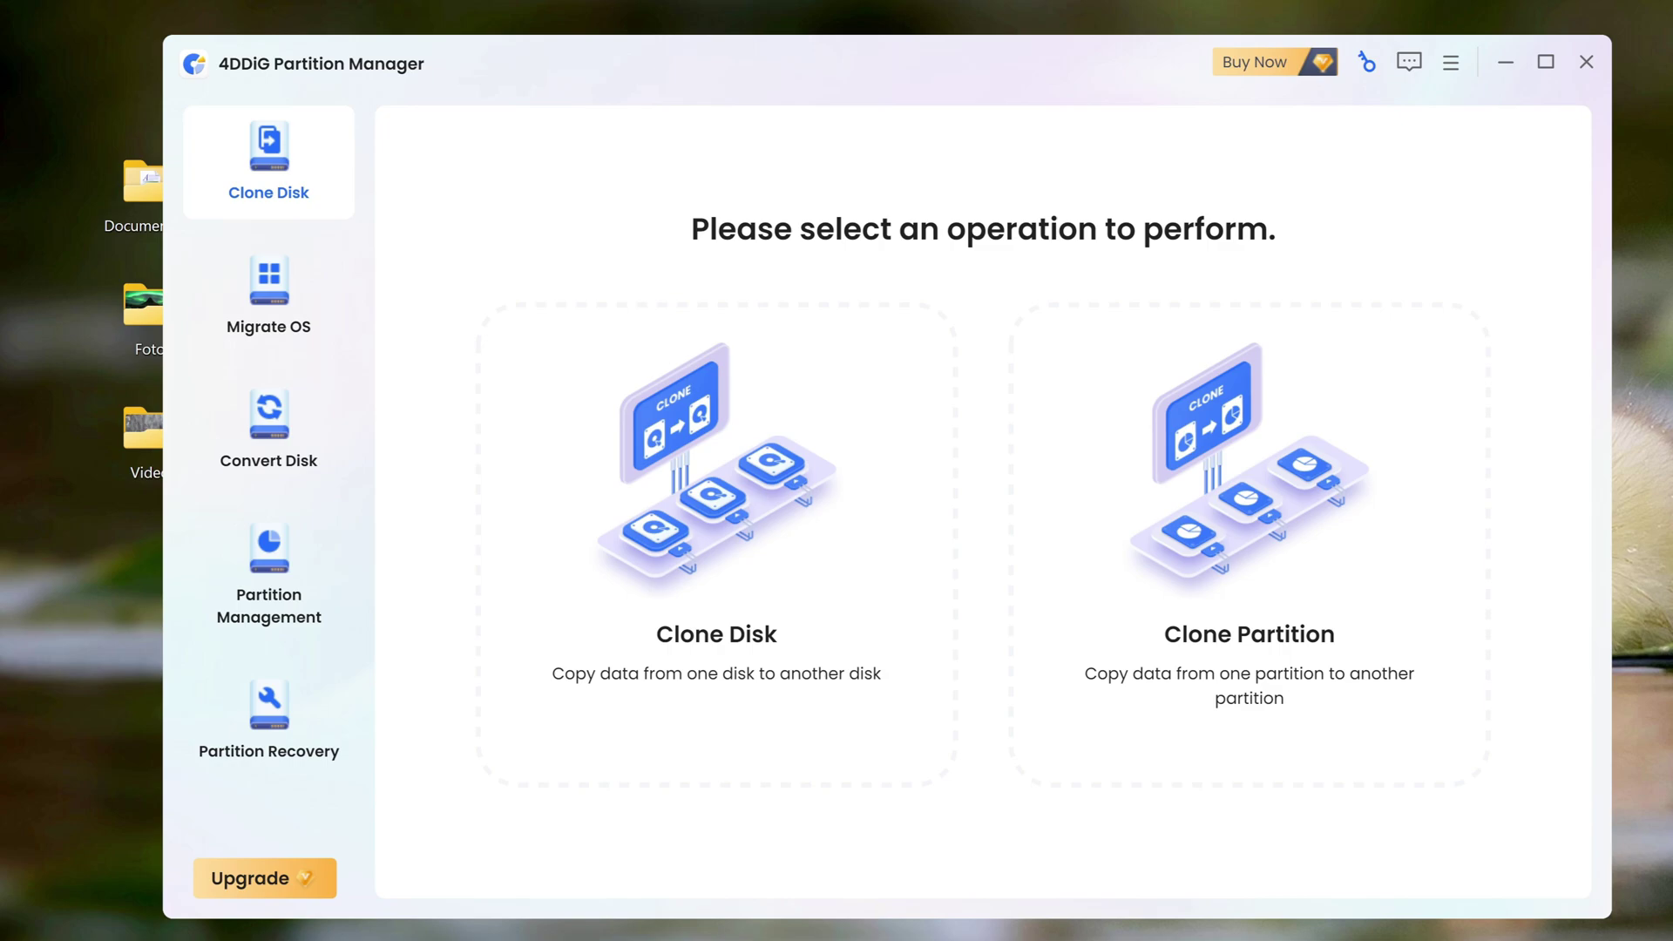
Go to Migrate OS in the sidebar and start the system migration setup
click(279, 309)
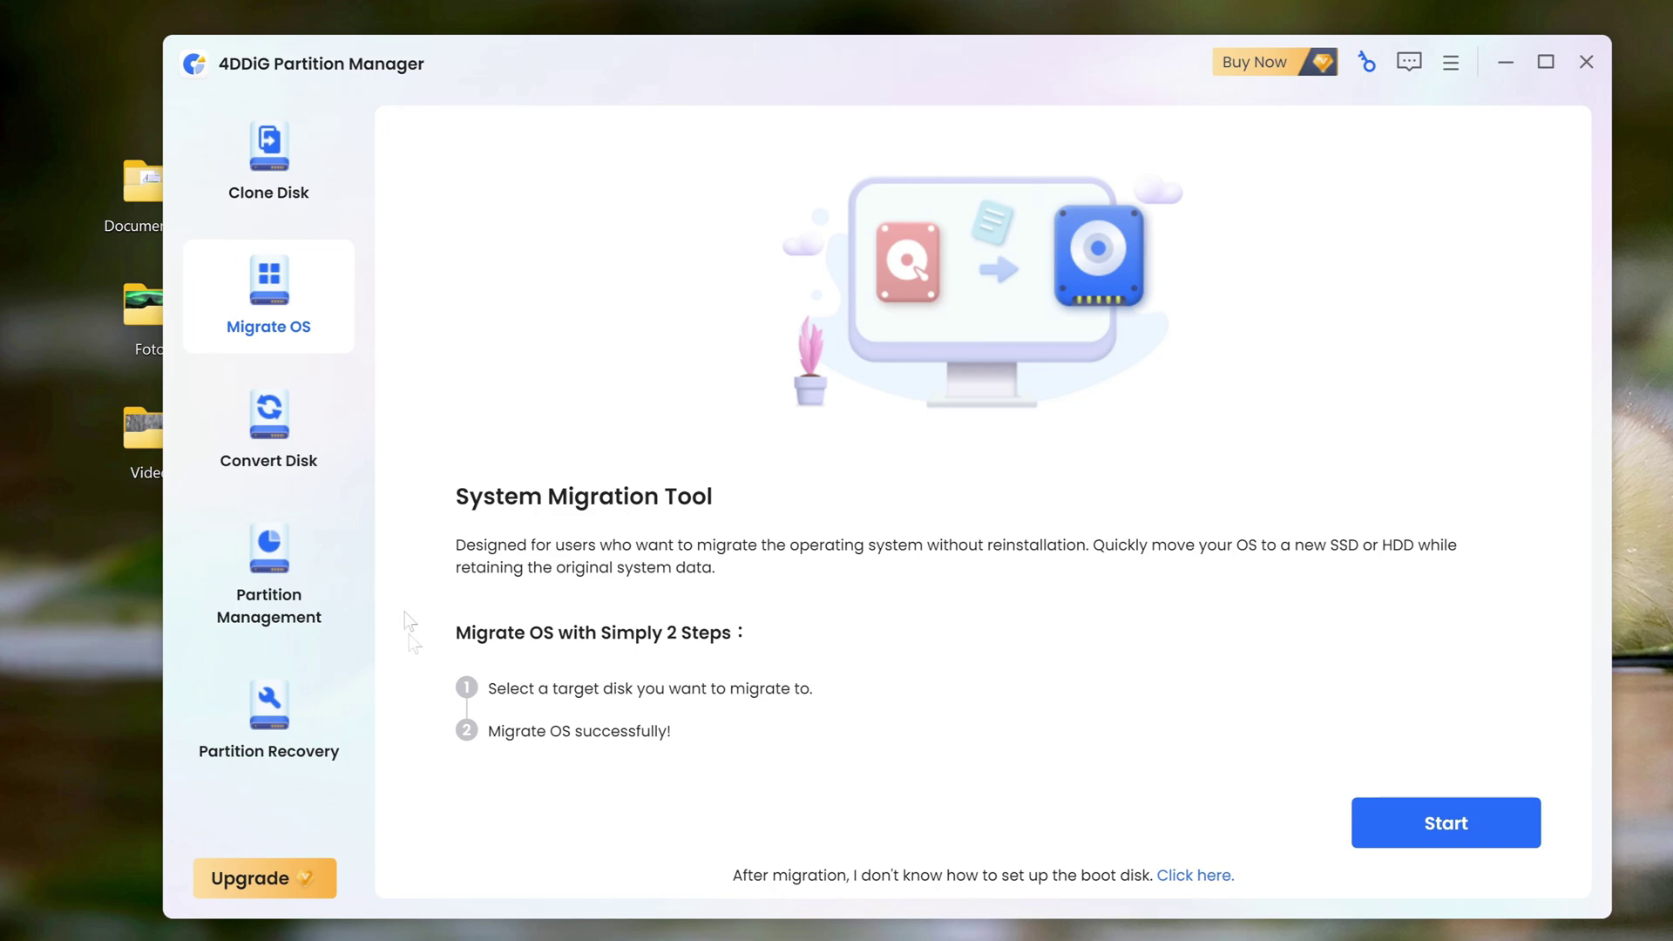
click(1355, 844)
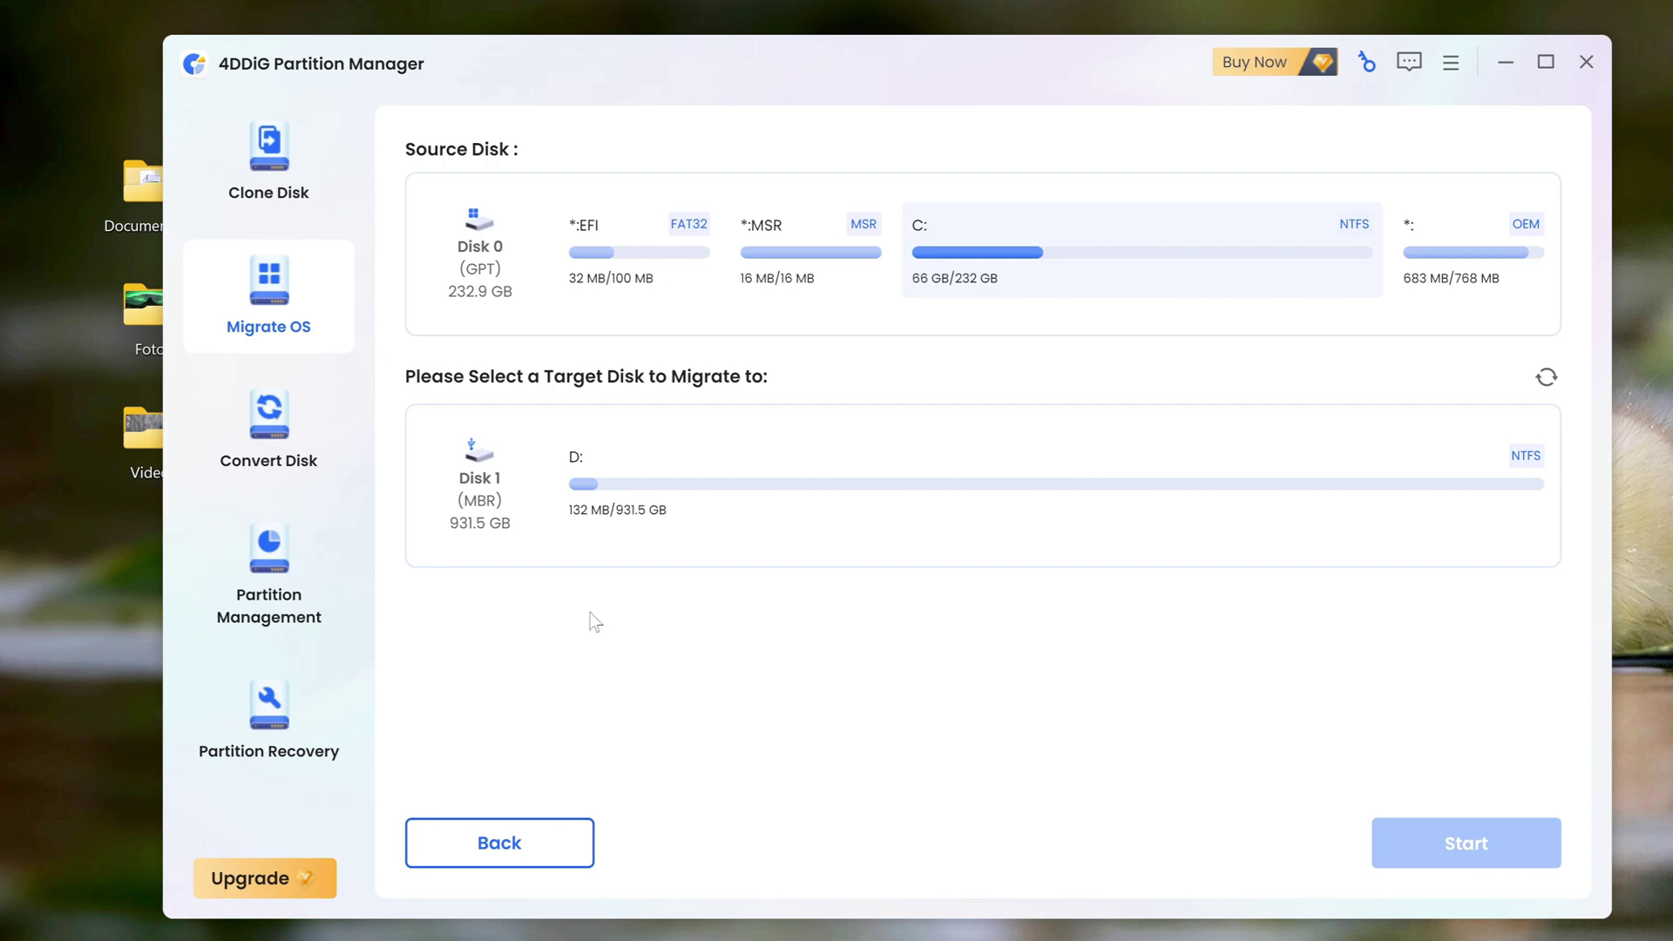
Open the 4DDiG Partition Manager license purchase page with Buy Now
click(1248, 62)
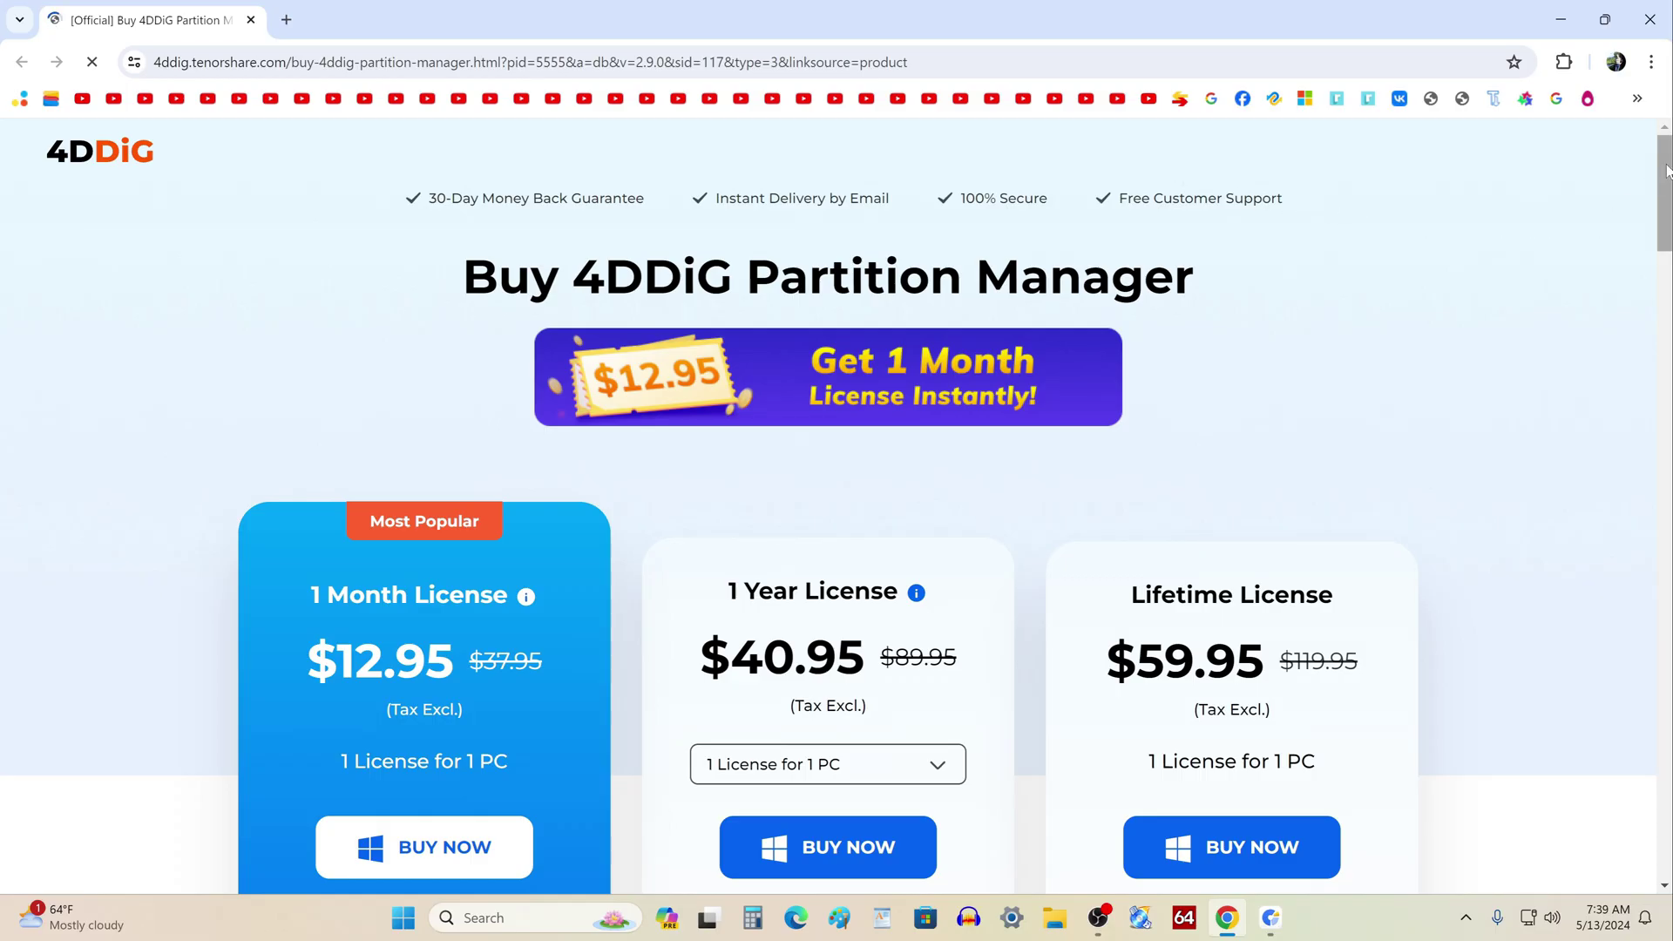
Review the 1 Month, 1 Year and Lifetime prices and FAQ, then close the browser
drag(1663, 177, 1665, 229)
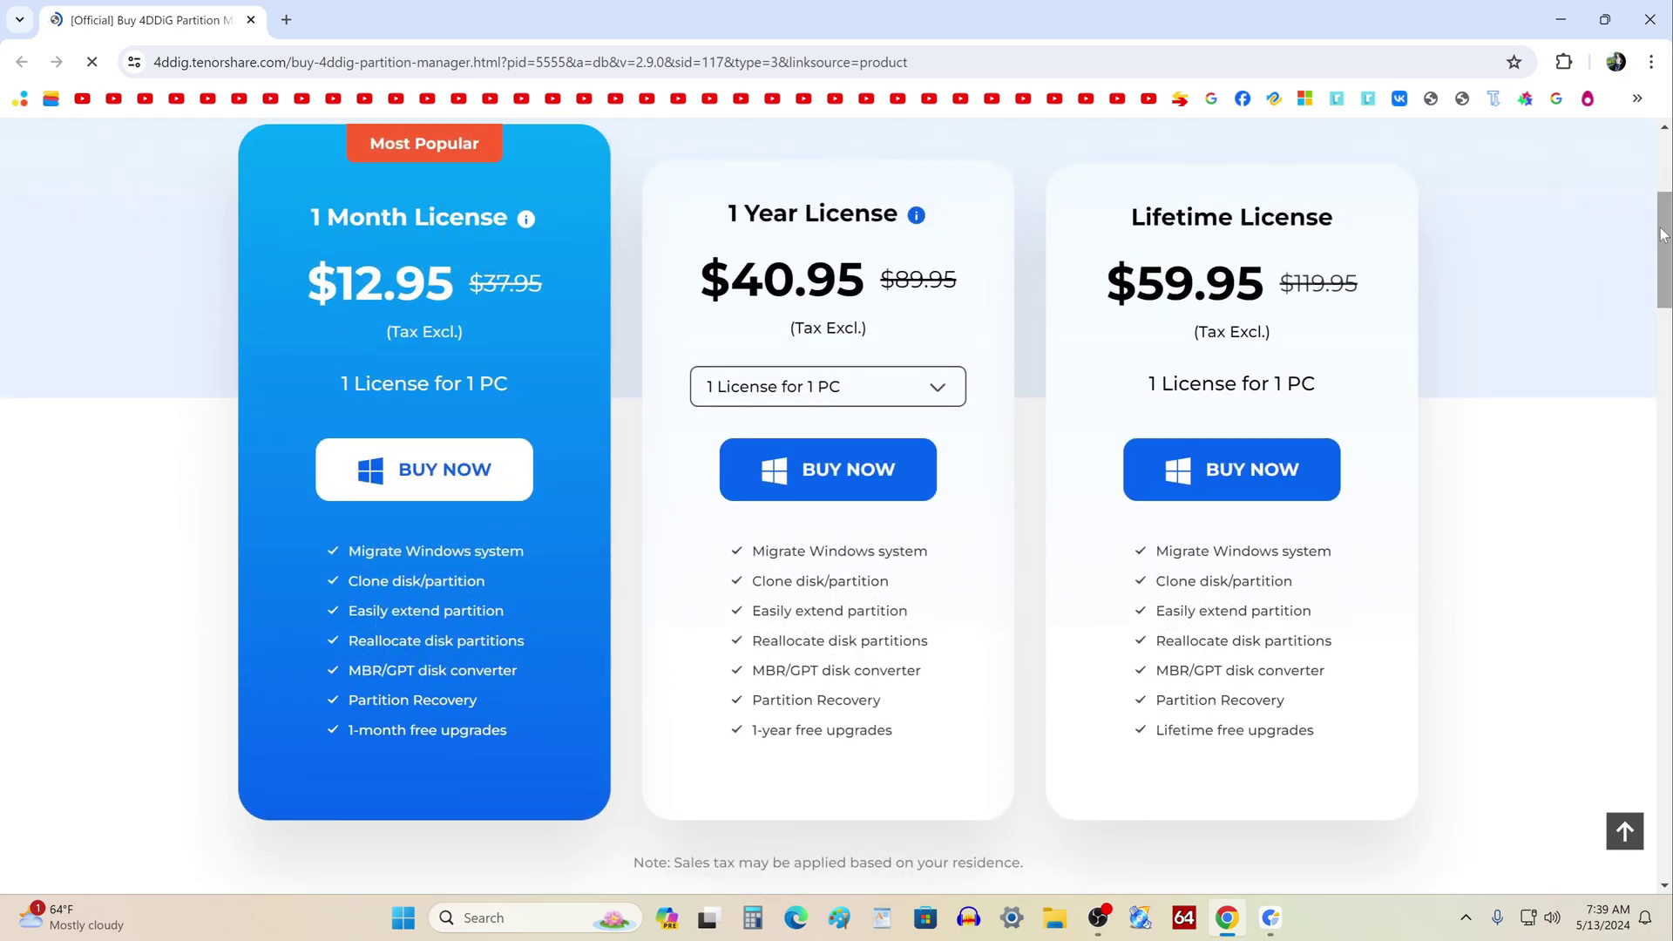
drag(1664, 233, 1663, 488)
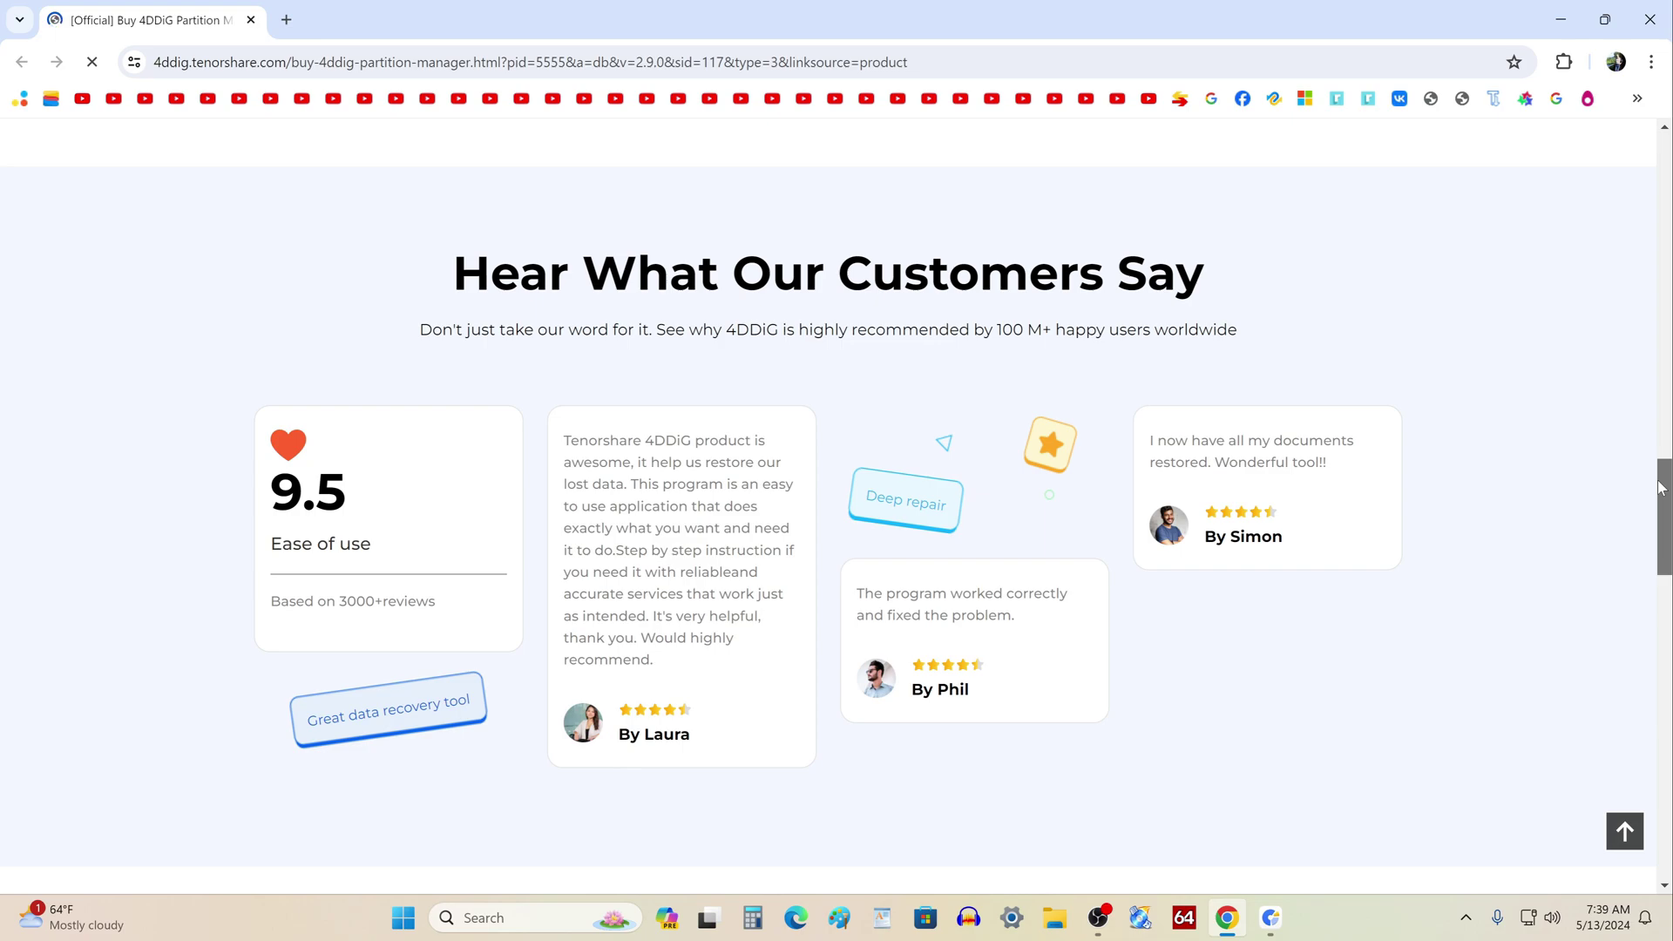
drag(1660, 488, 1658, 619)
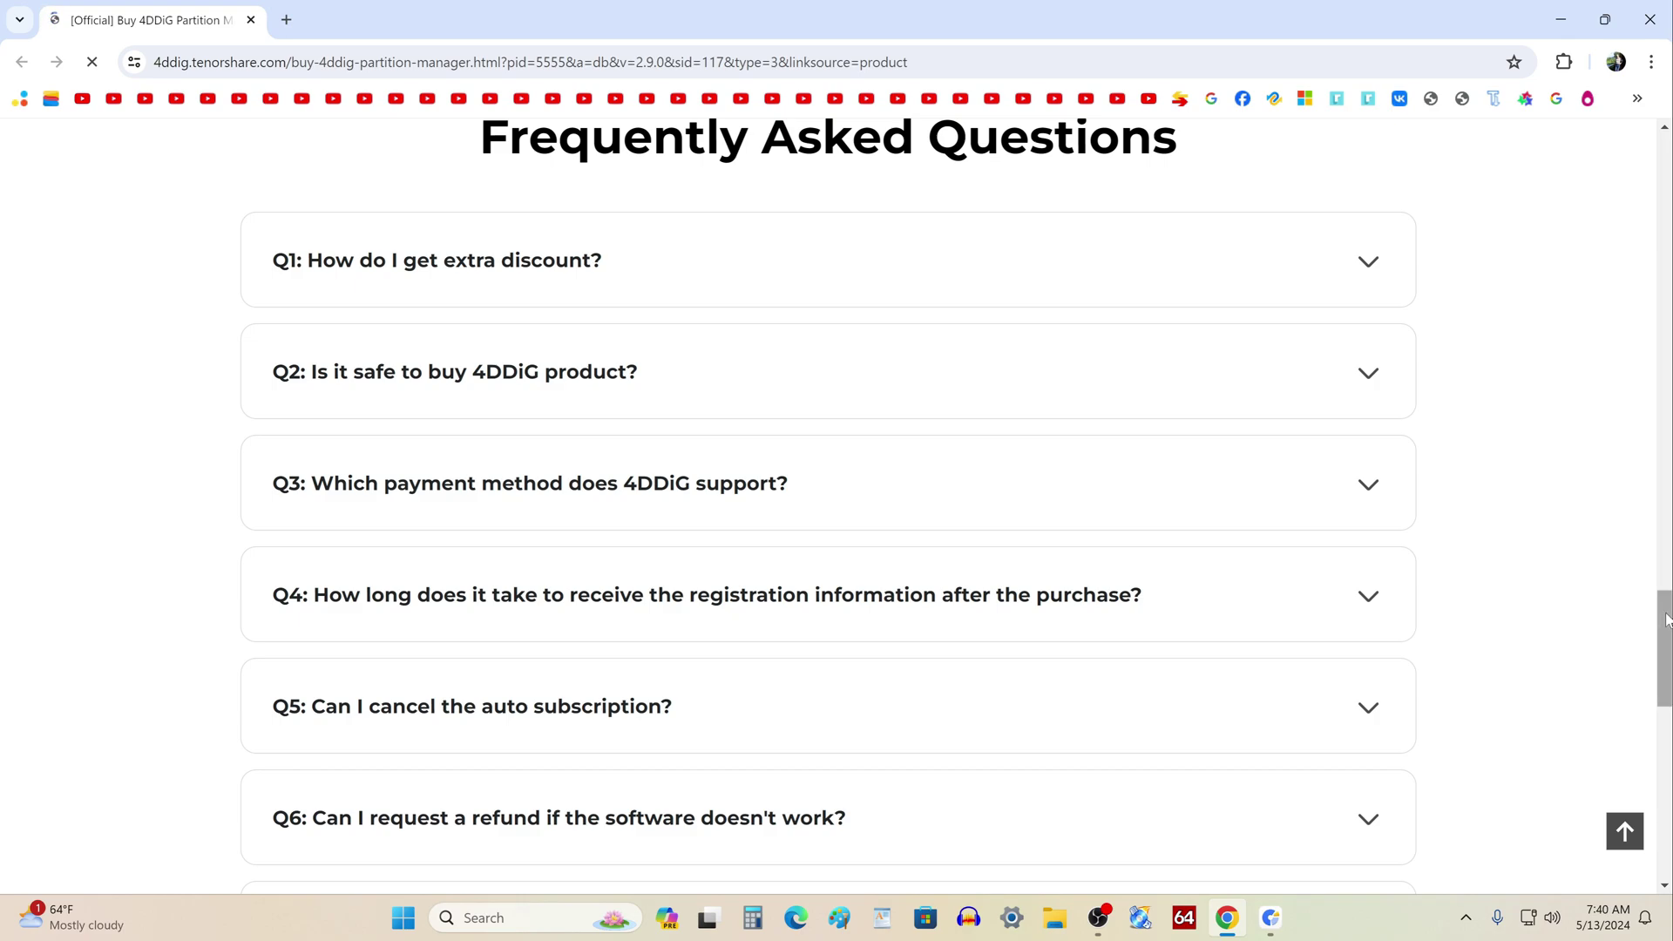
key(Home)
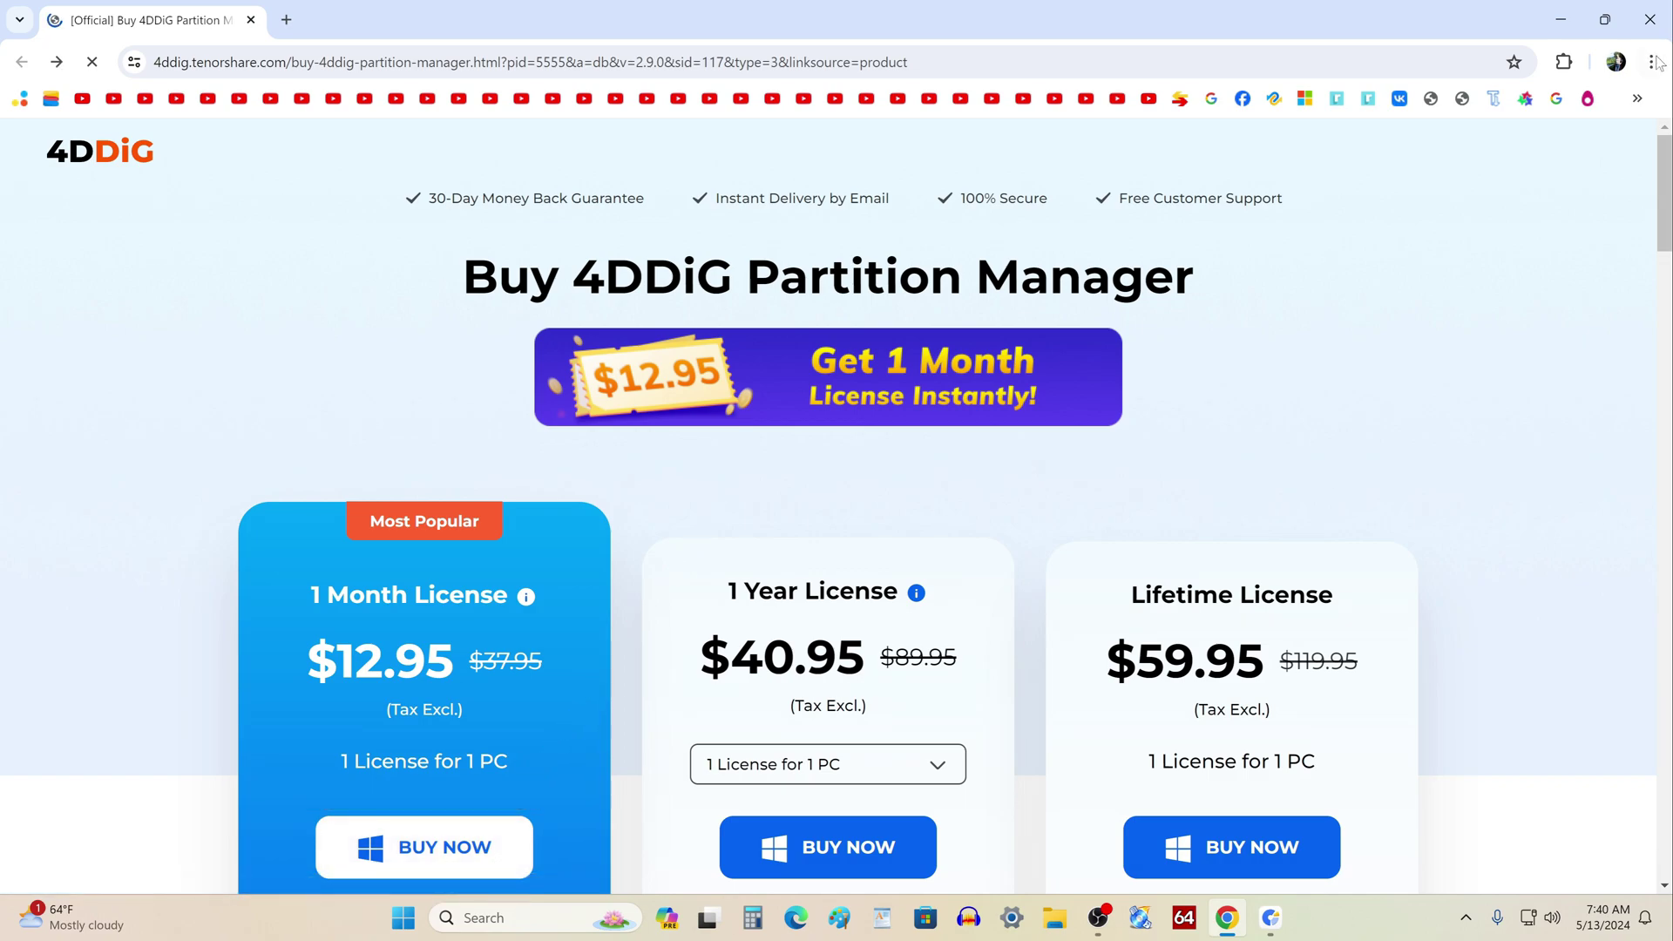
click(1649, 21)
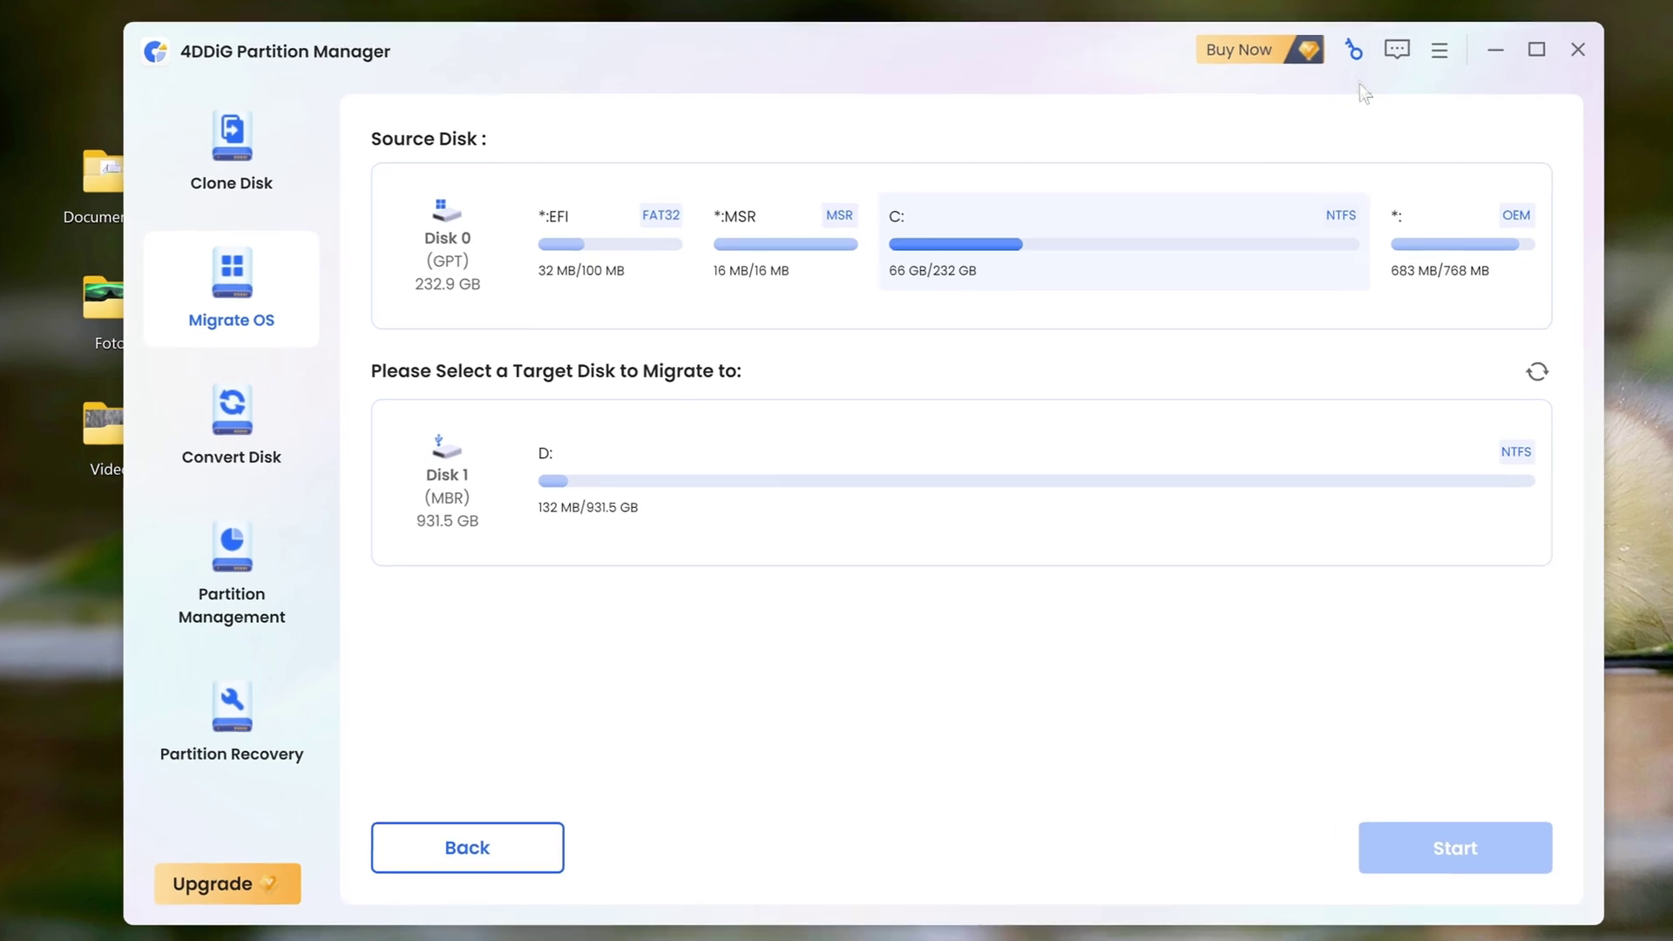
Register the software by pasting the purchaser's e-mail and registration code, activating a Lifetime license
click(1357, 50)
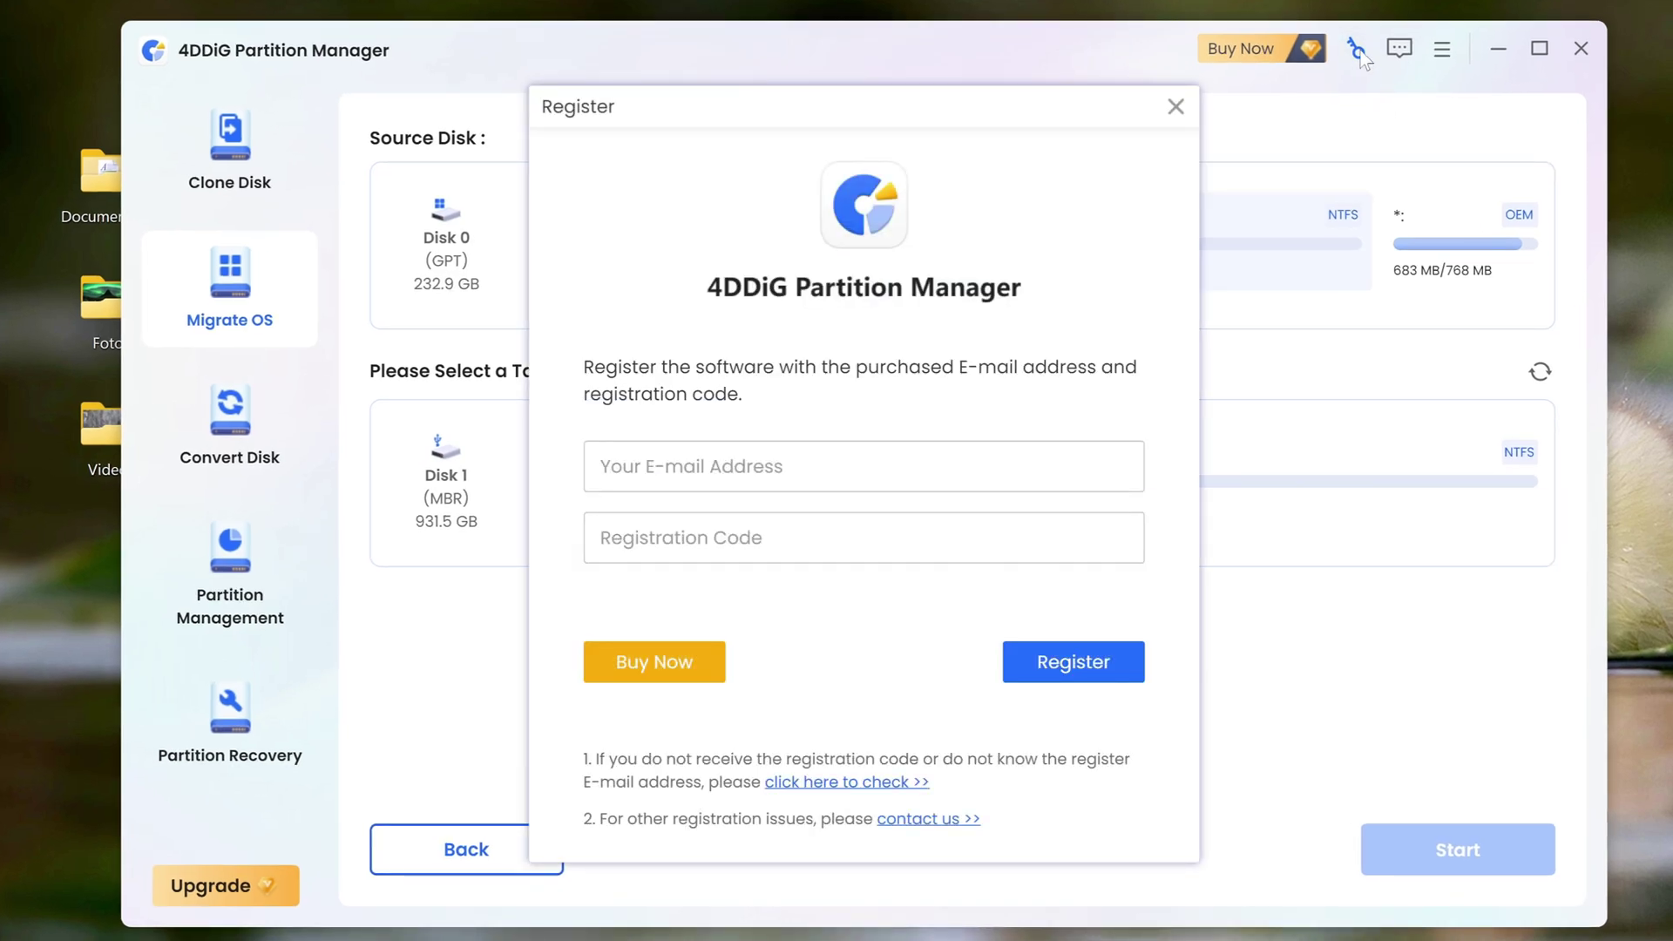
click(860, 464)
right_click(838, 458)
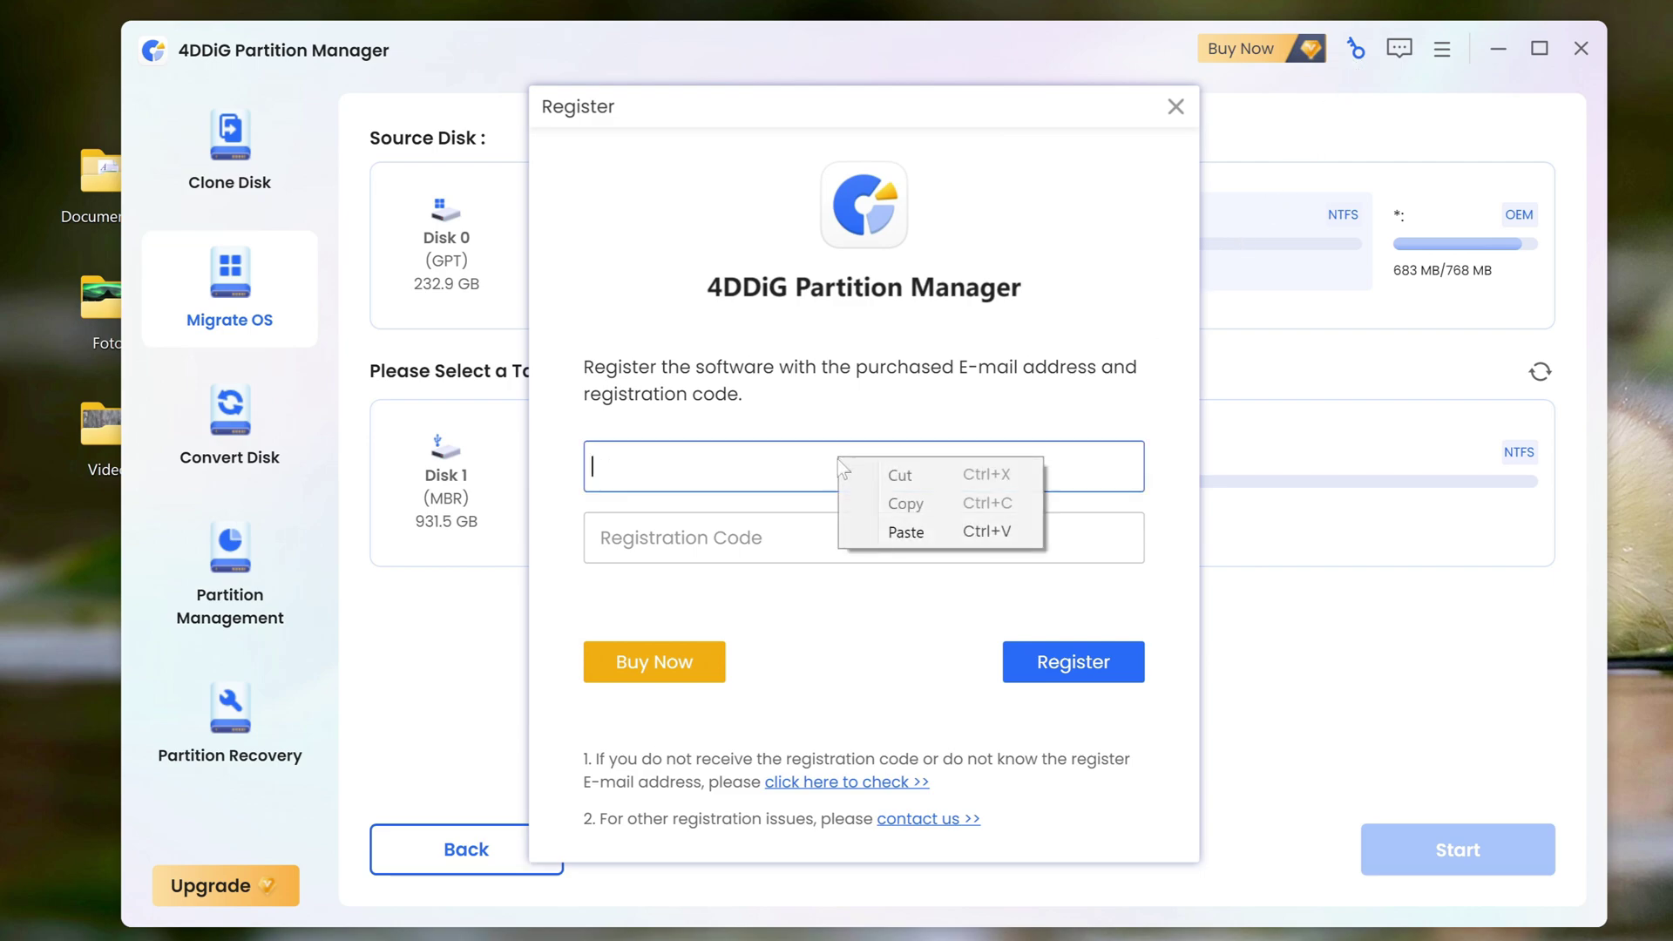
click(901, 533)
click(862, 538)
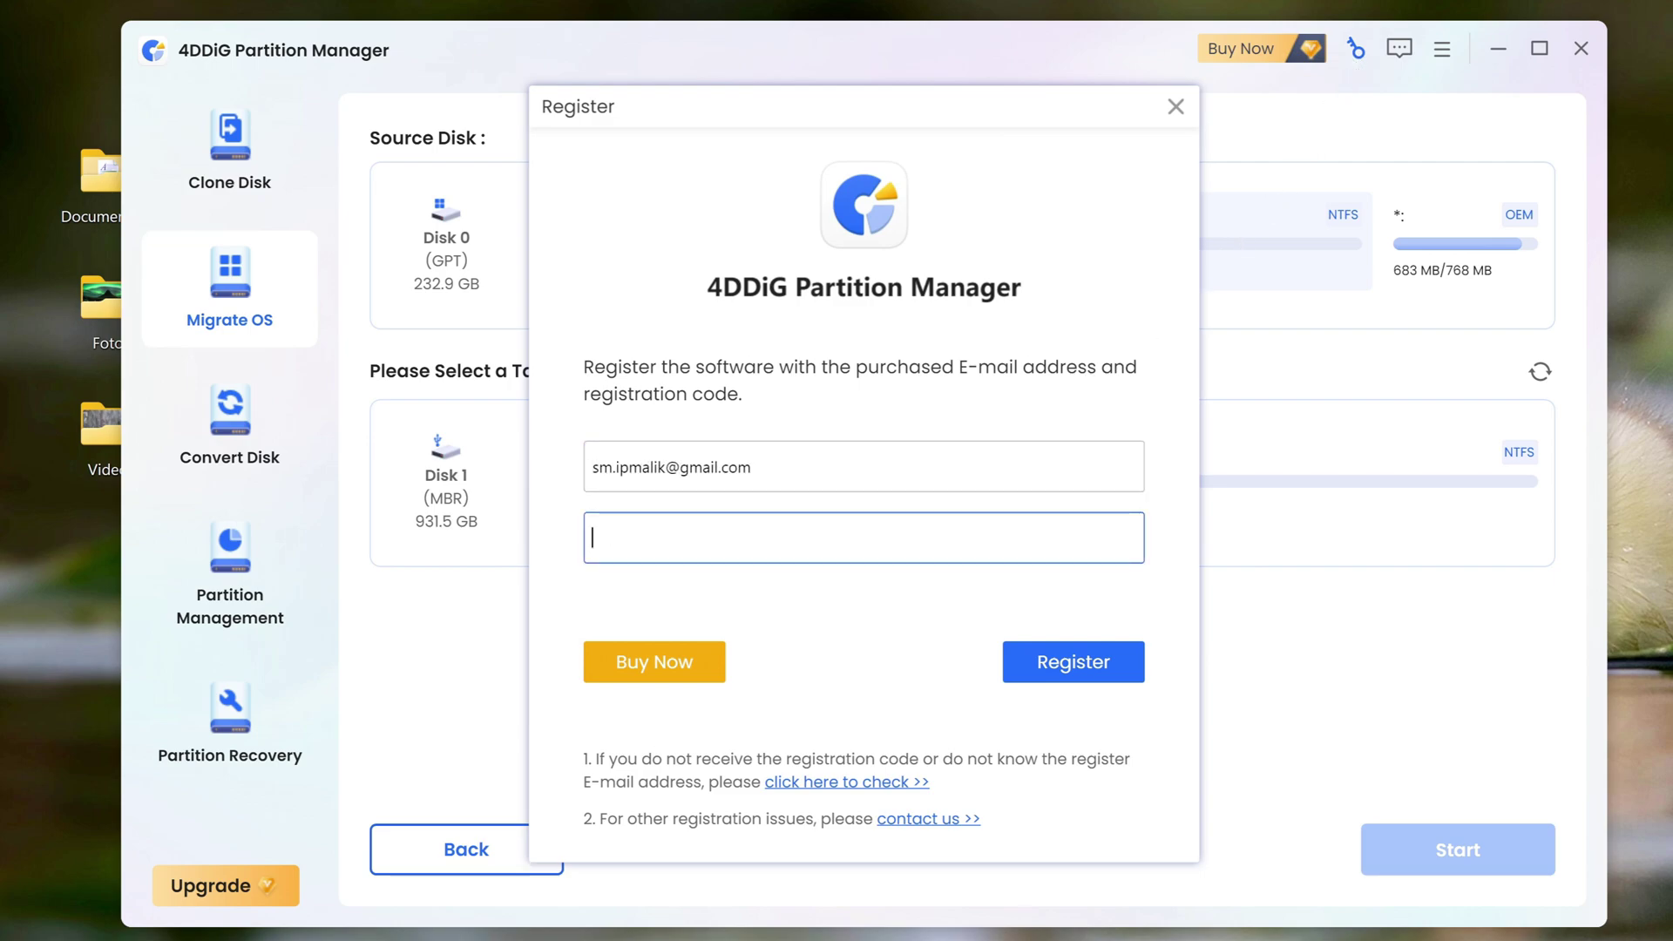
right_click(896, 538)
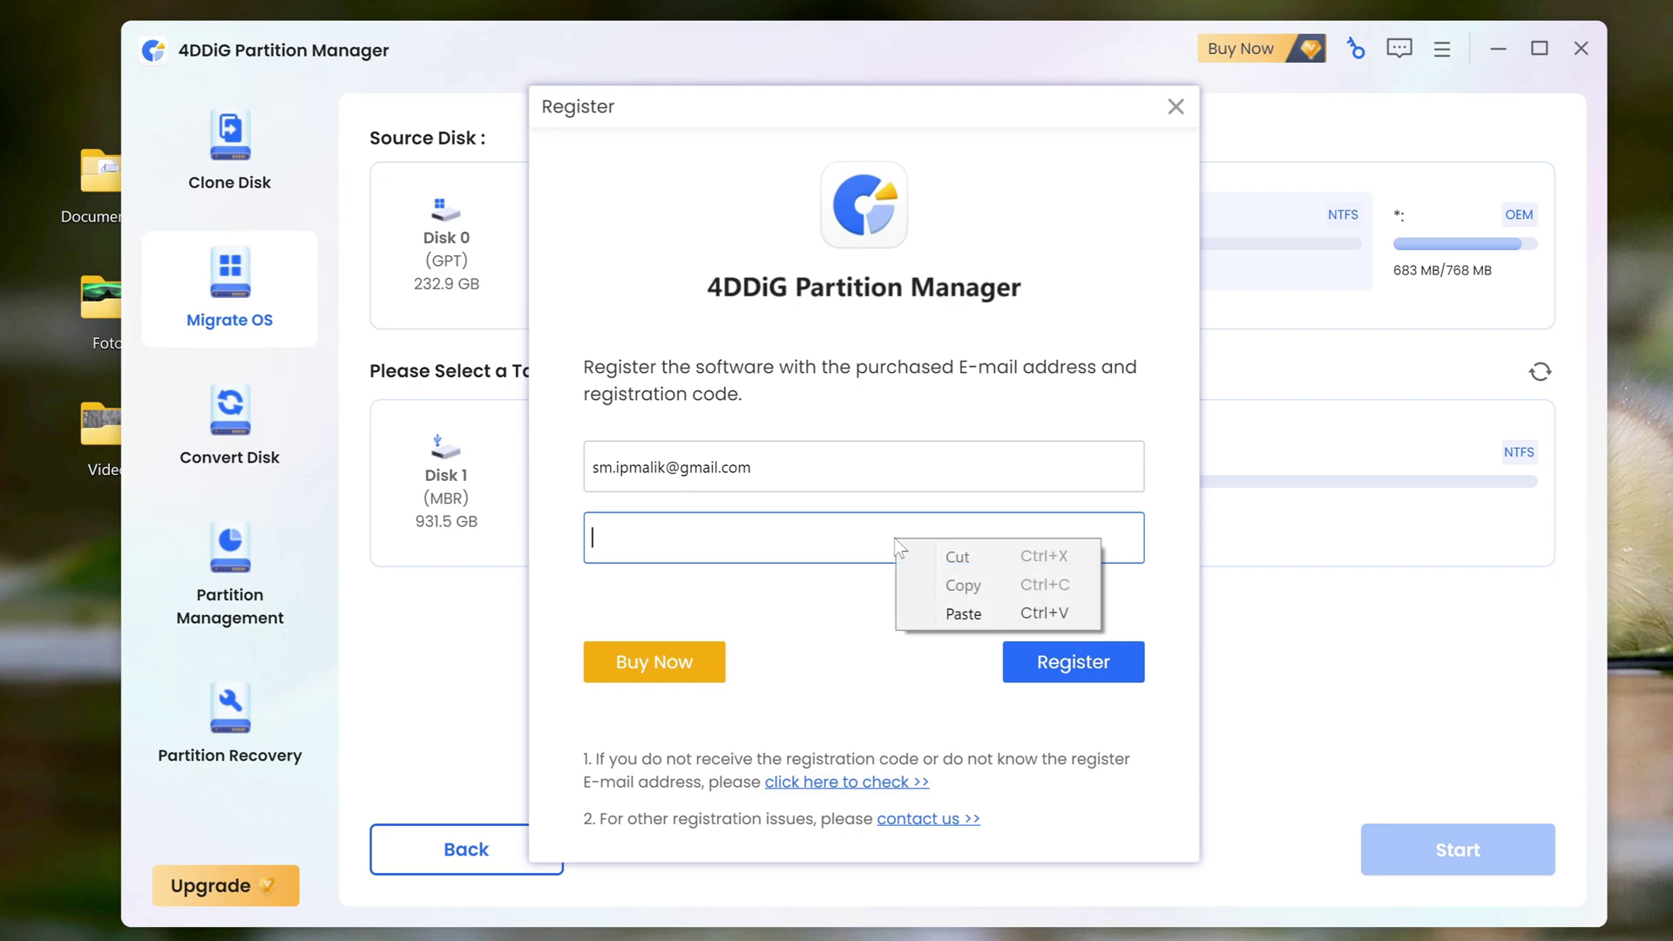
click(962, 613)
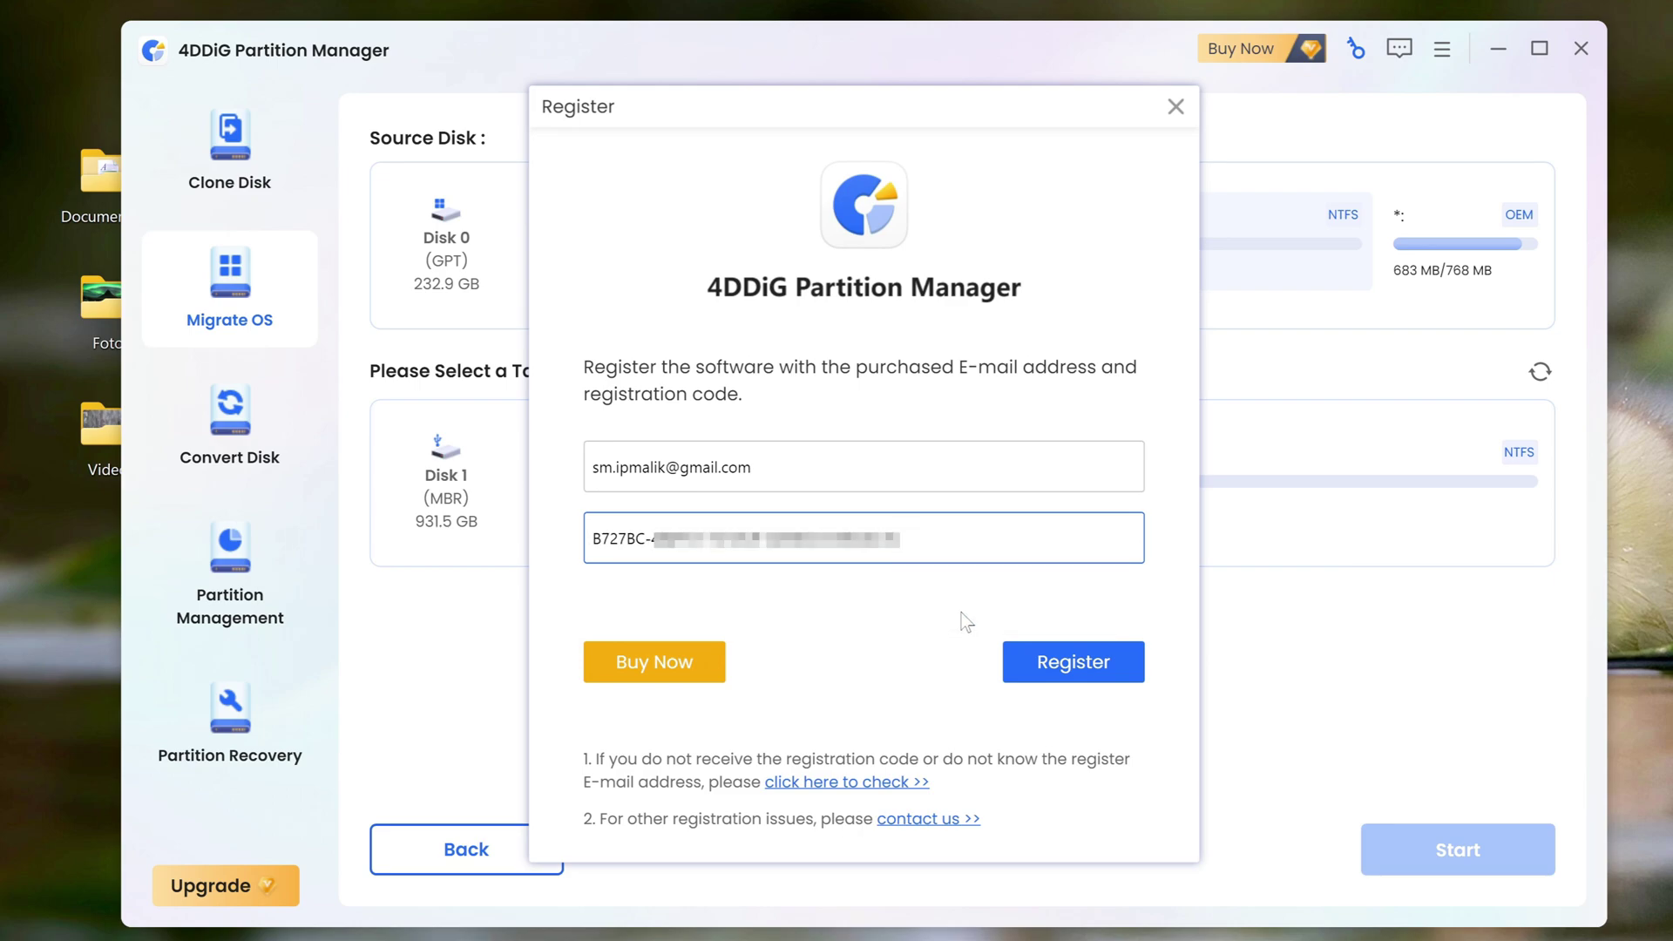
click(1028, 678)
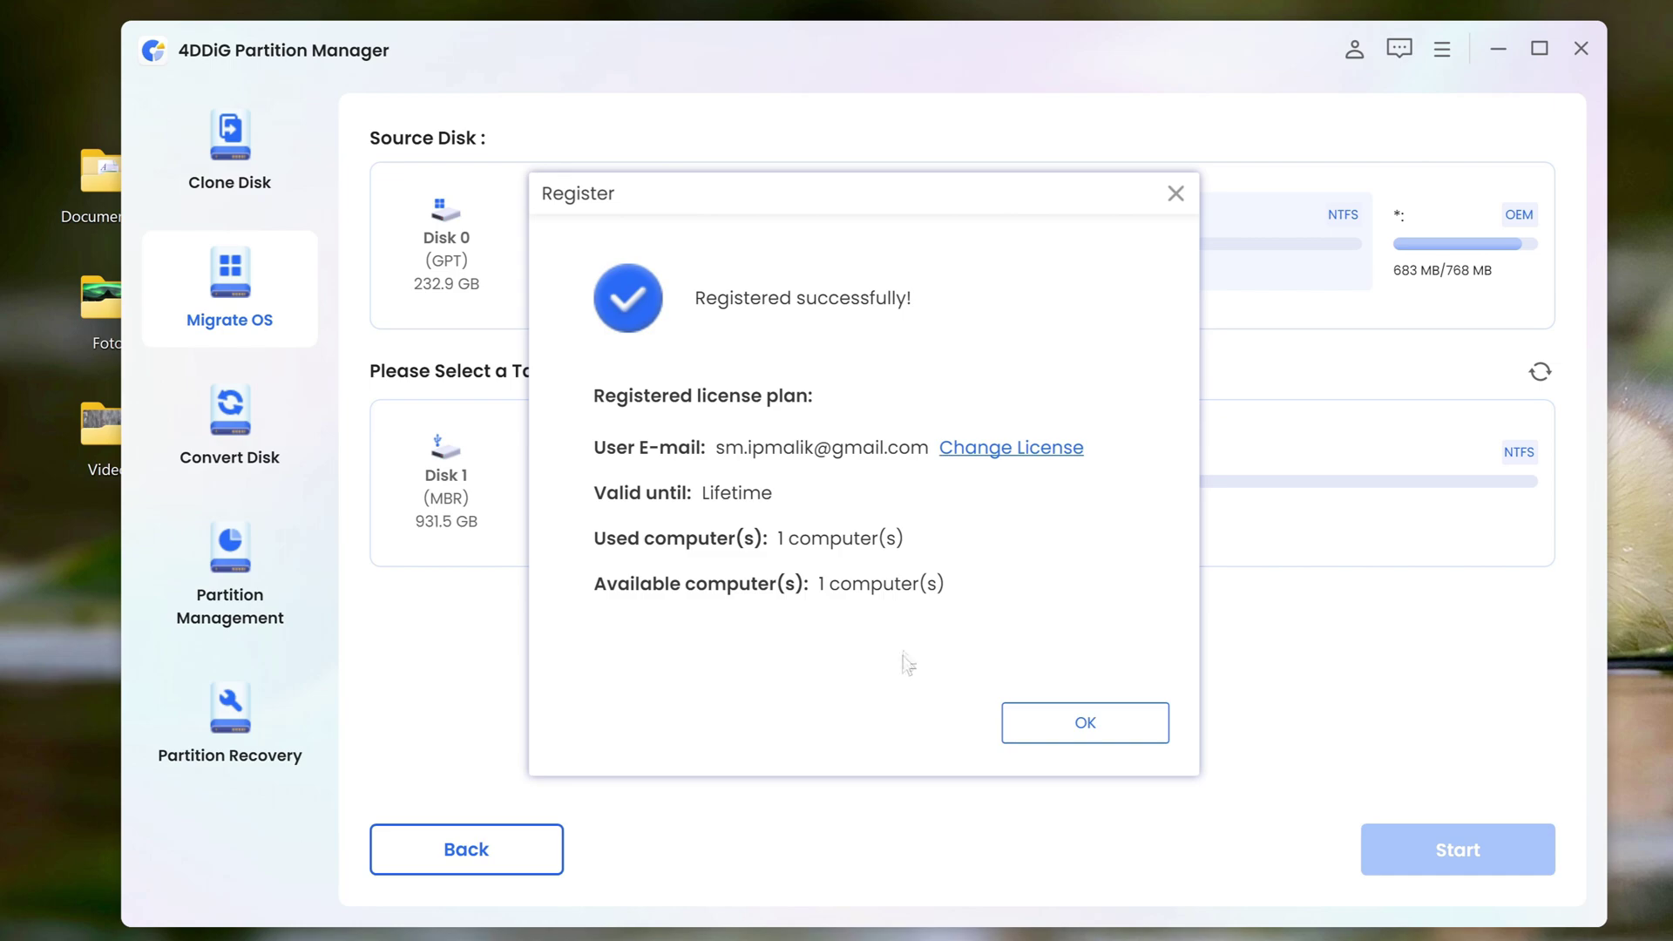
click(1024, 737)
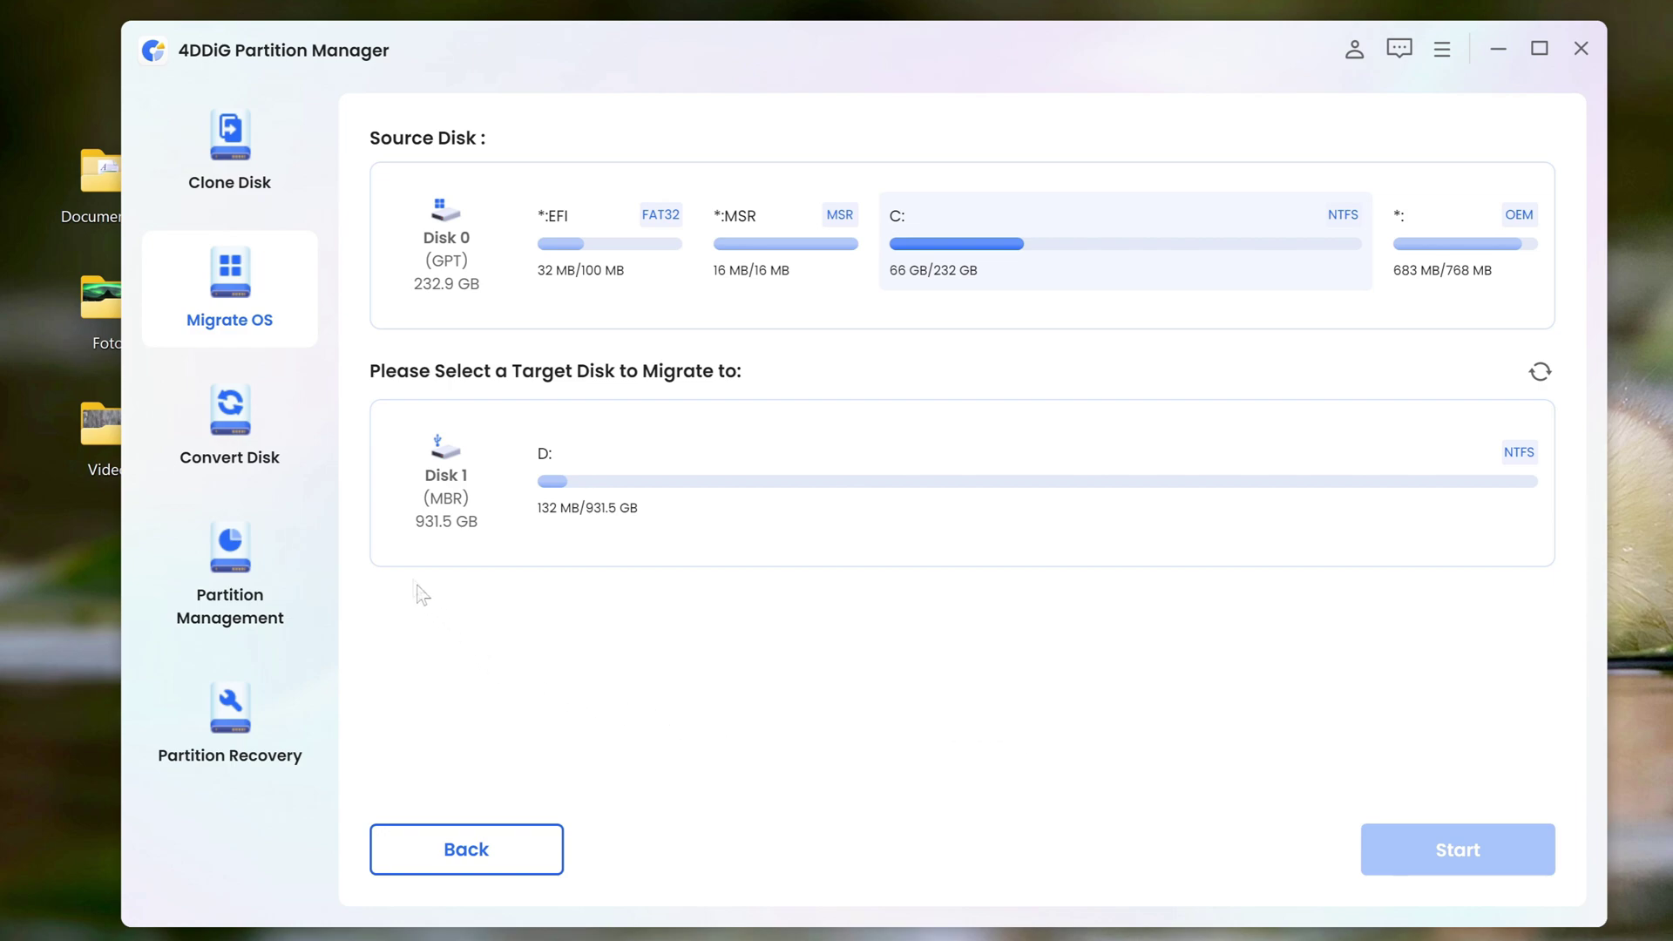
Convert Disk 1, the 1TB Samsung SSD, from MBR to GPT, repairing automount when prompted
click(271, 441)
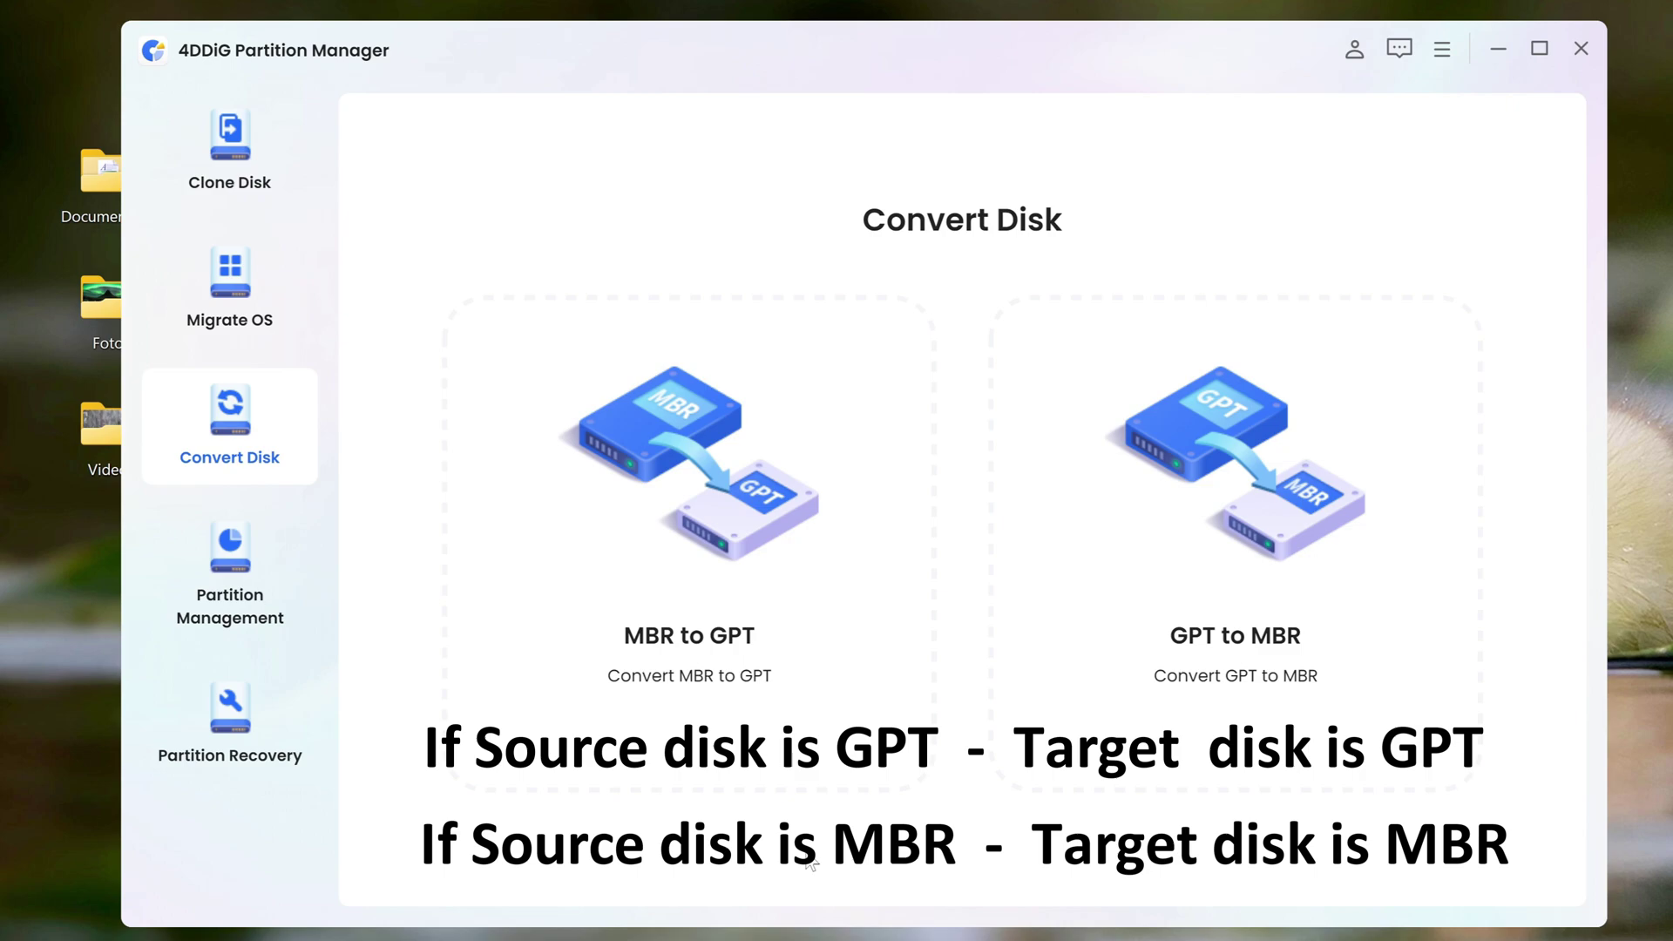
click(762, 716)
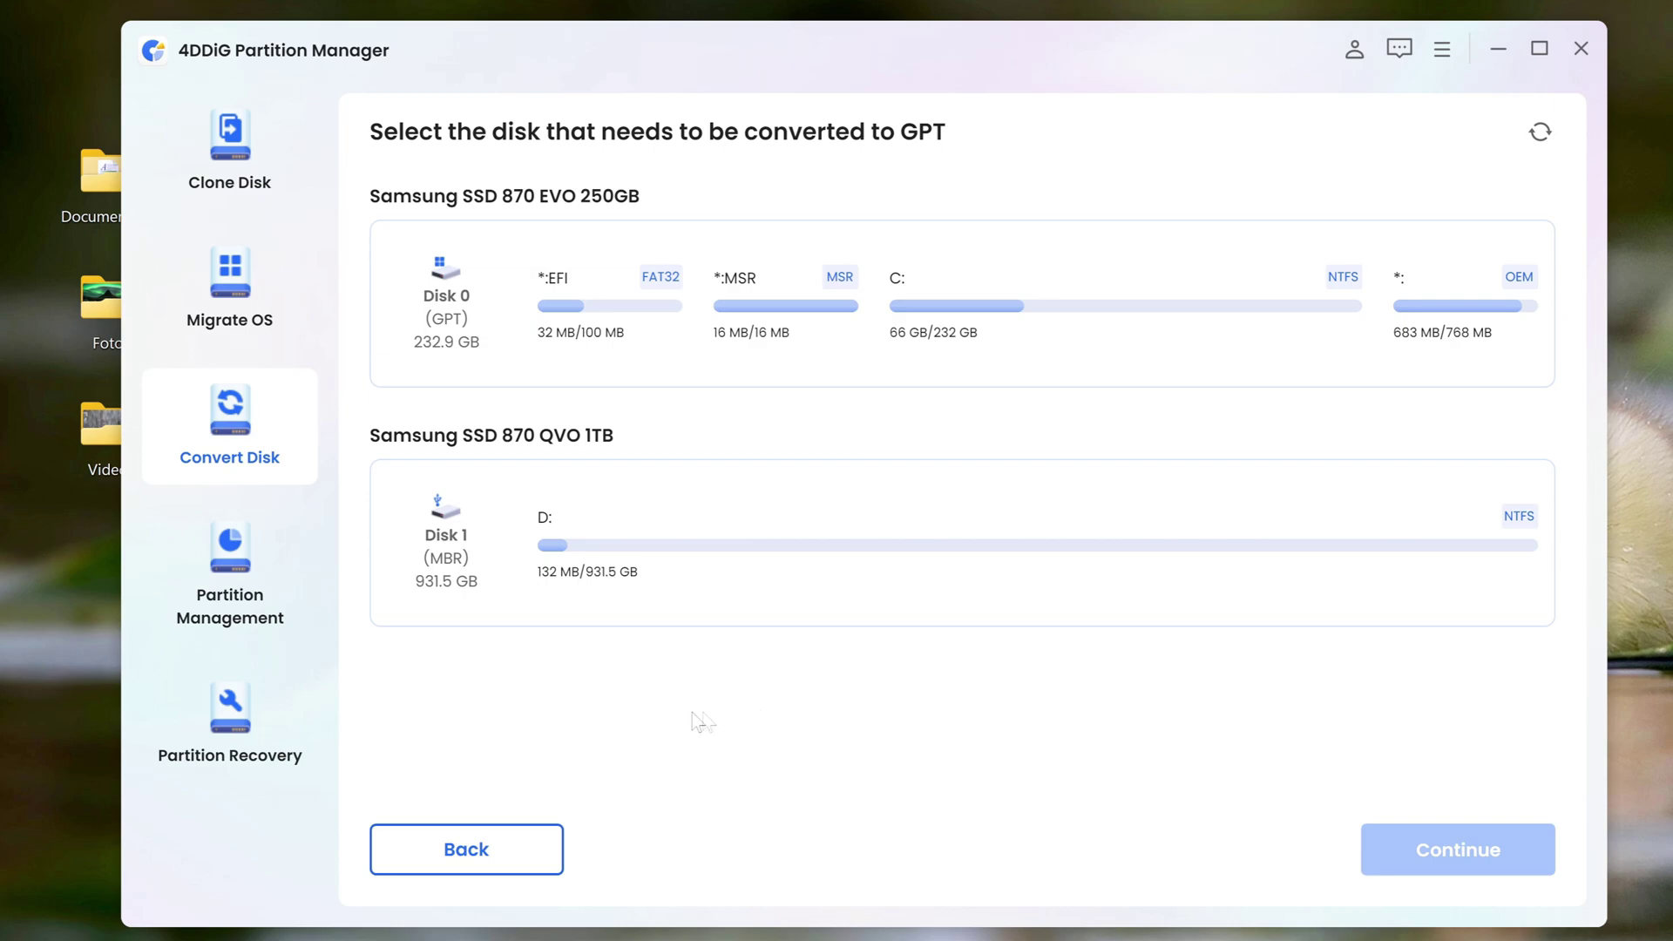
click(506, 590)
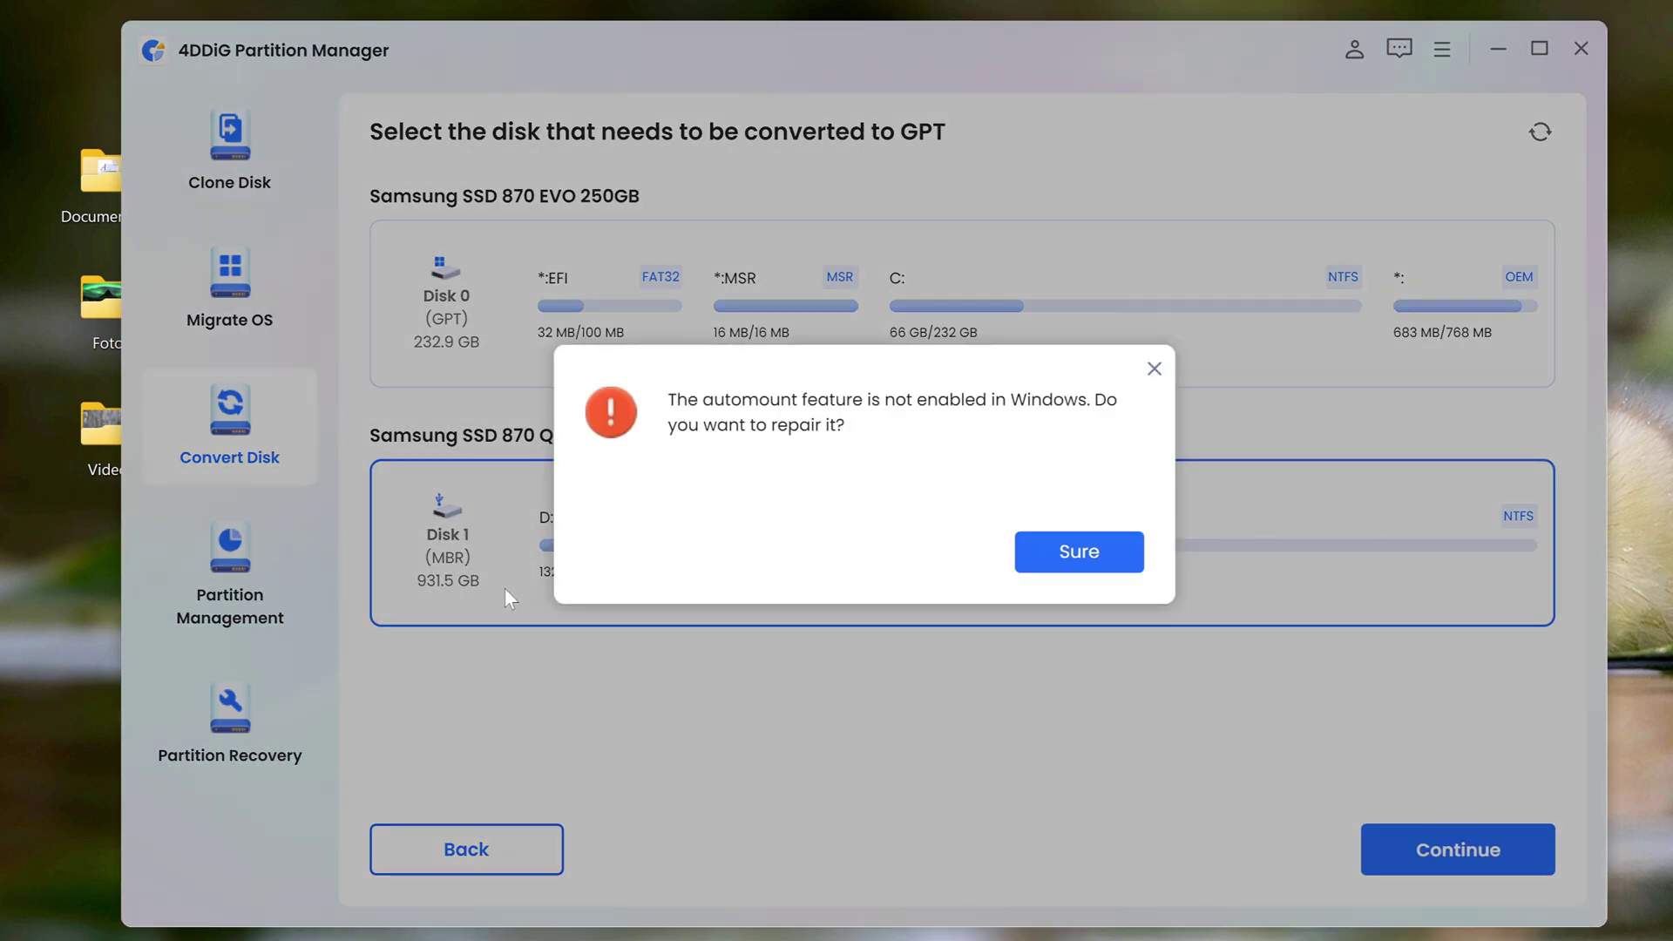
click(1057, 560)
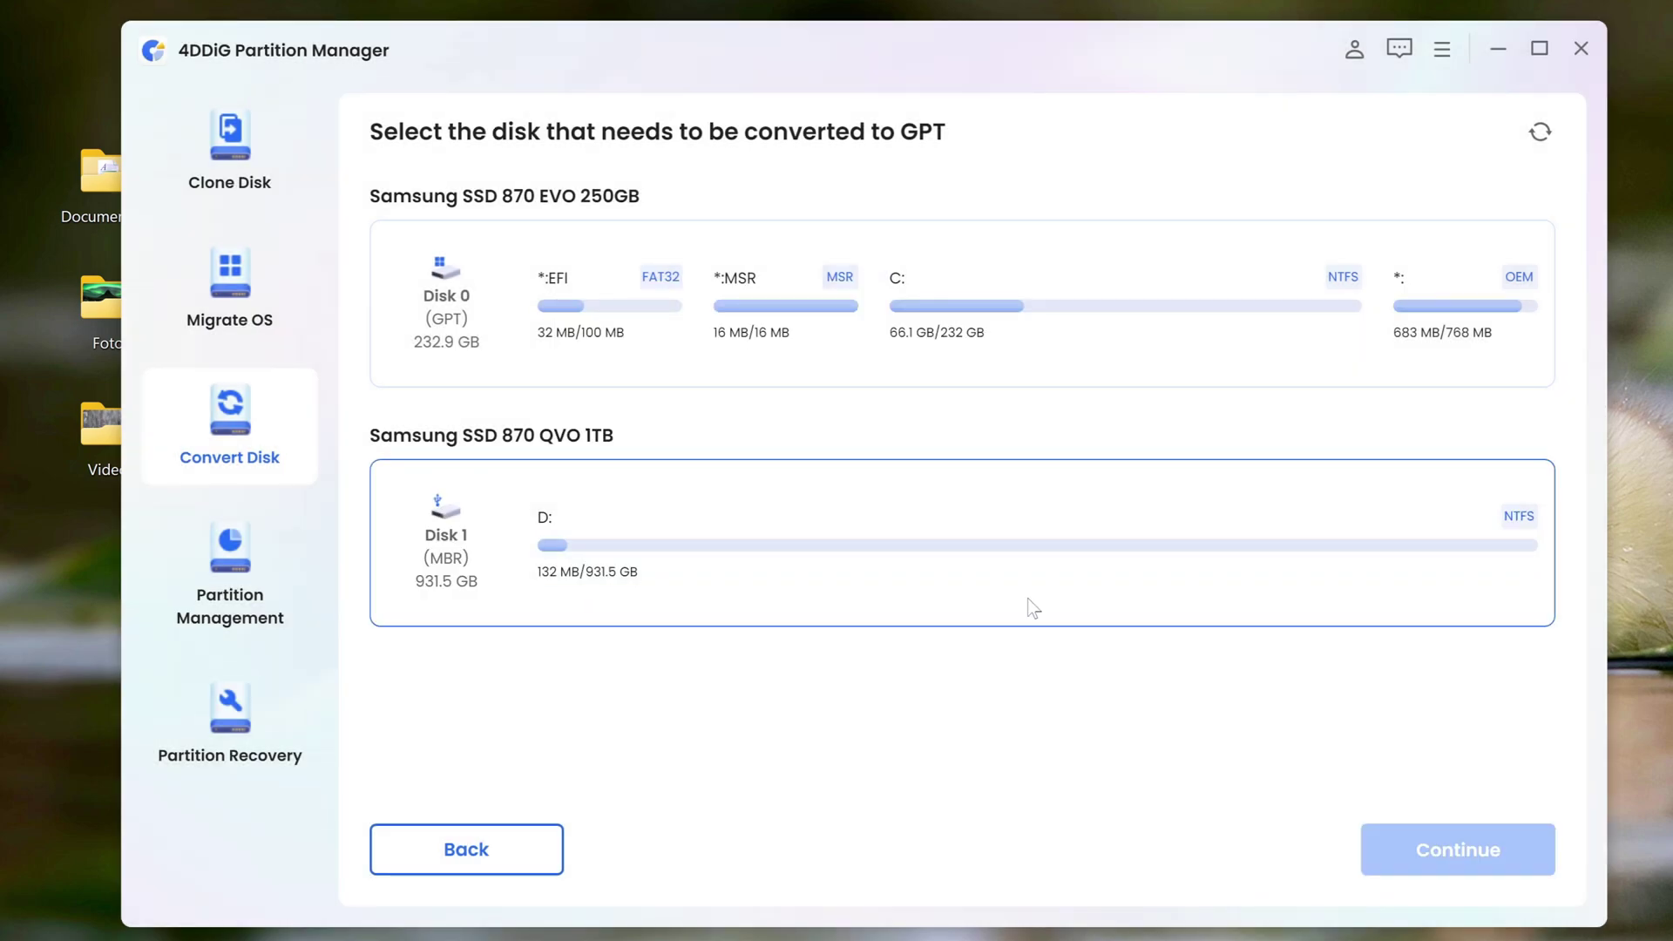
click(1033, 607)
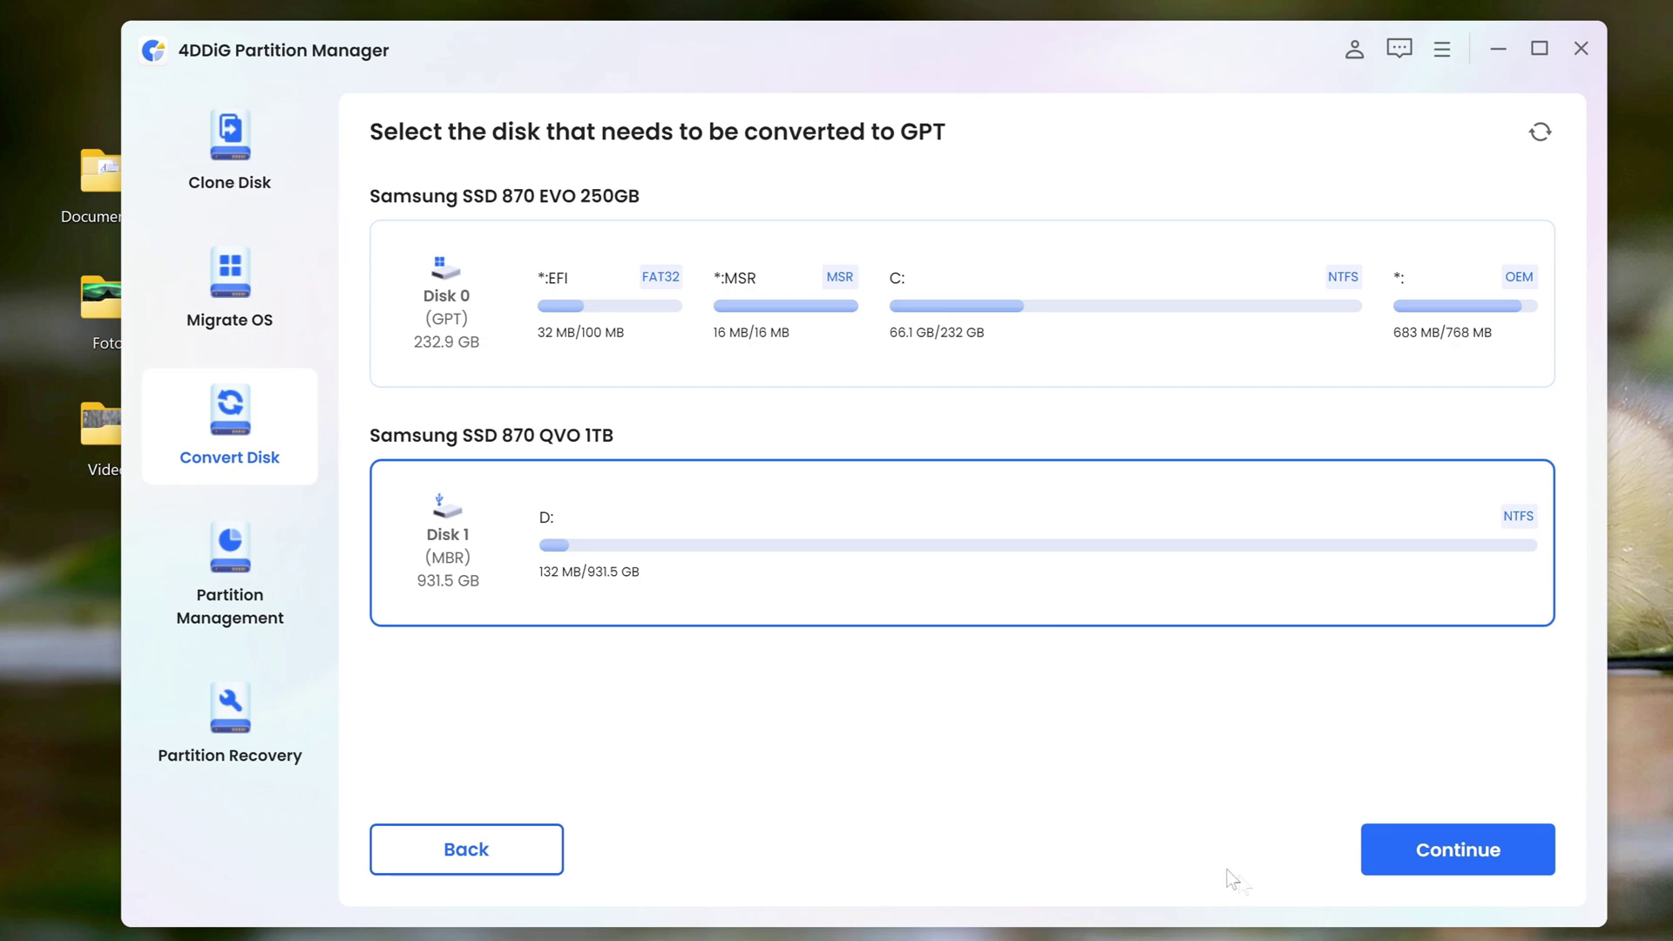
click(1391, 871)
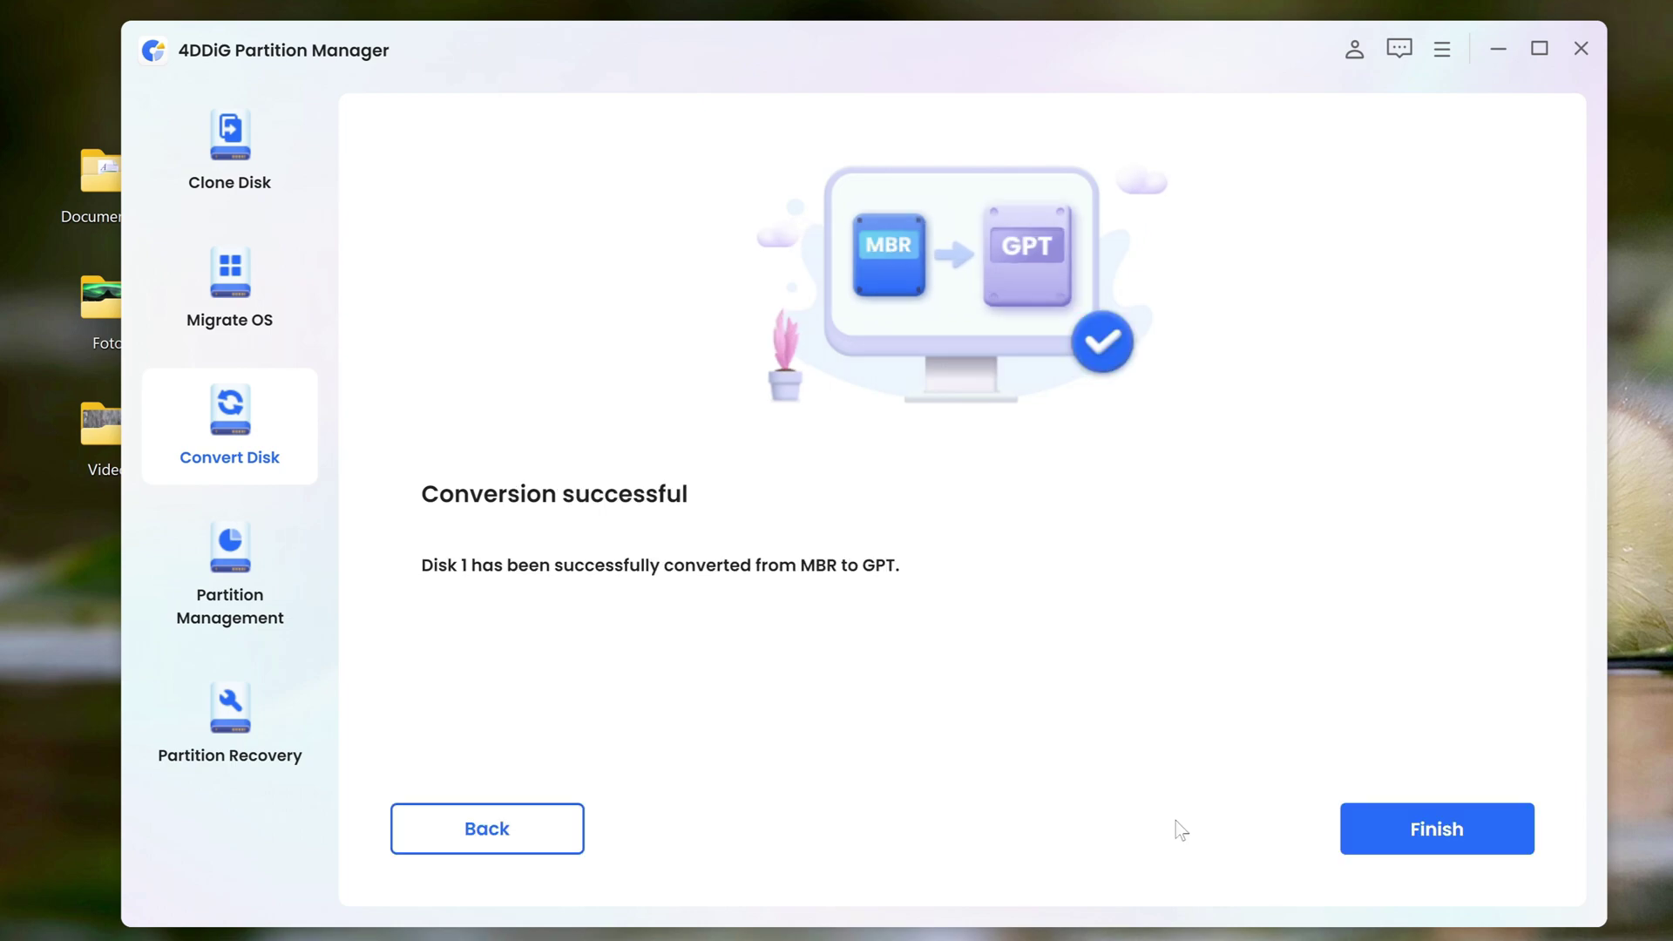
click(1380, 849)
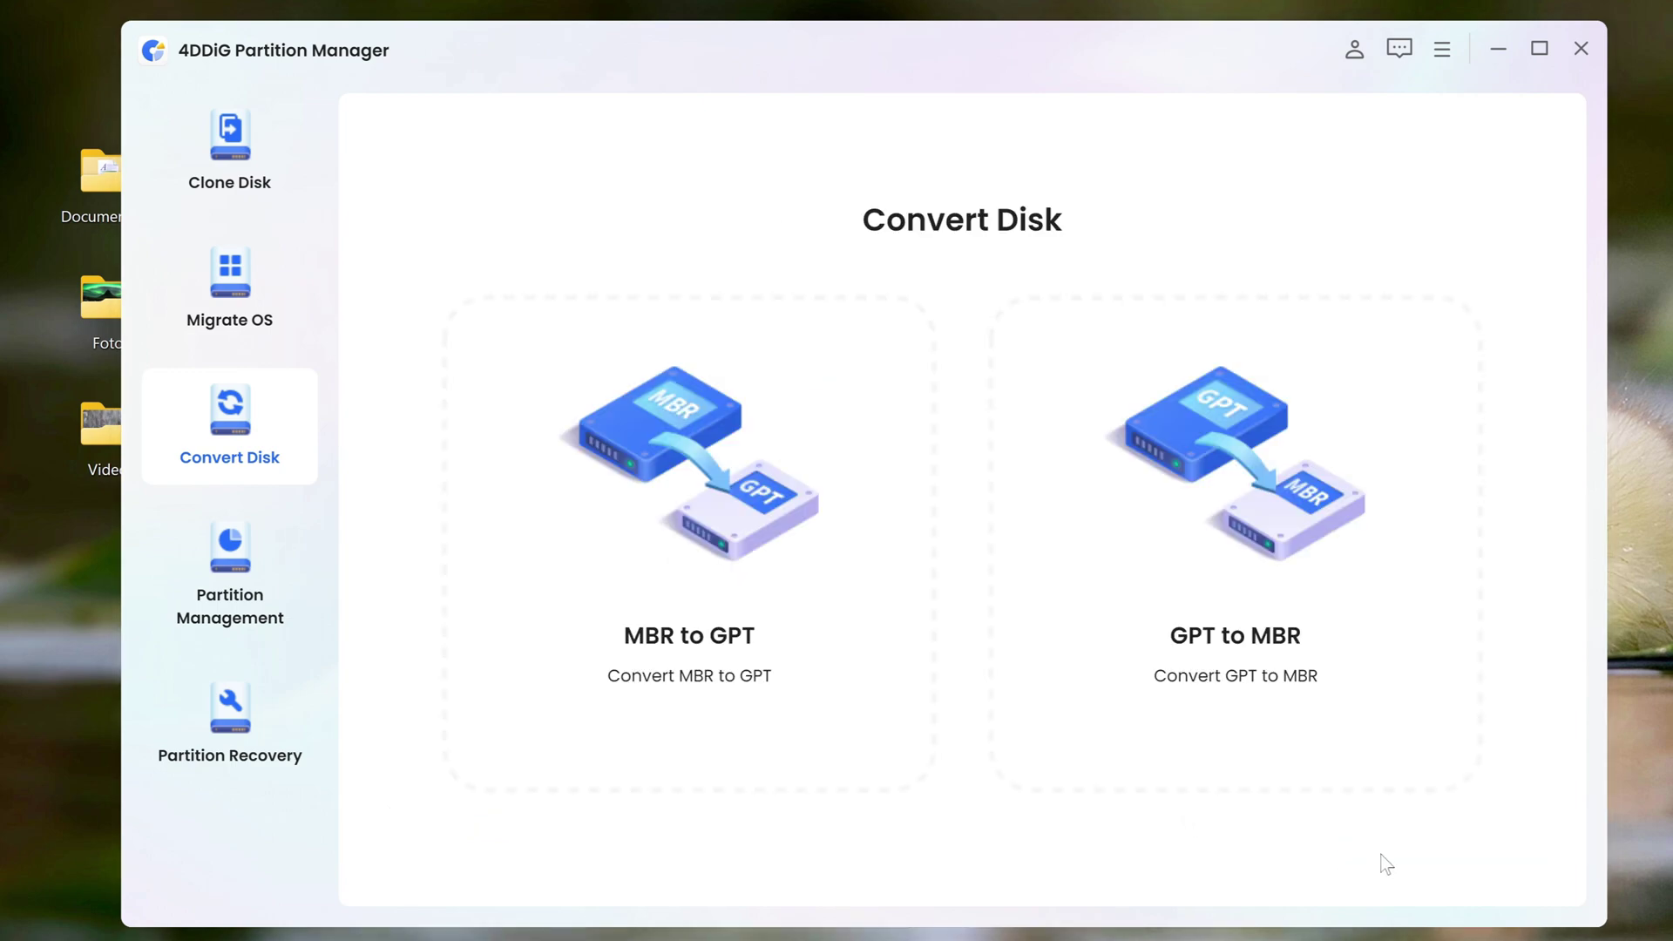
Pick Disk 1 as the Migrate OS target and confirm overwriting its contents
click(269, 315)
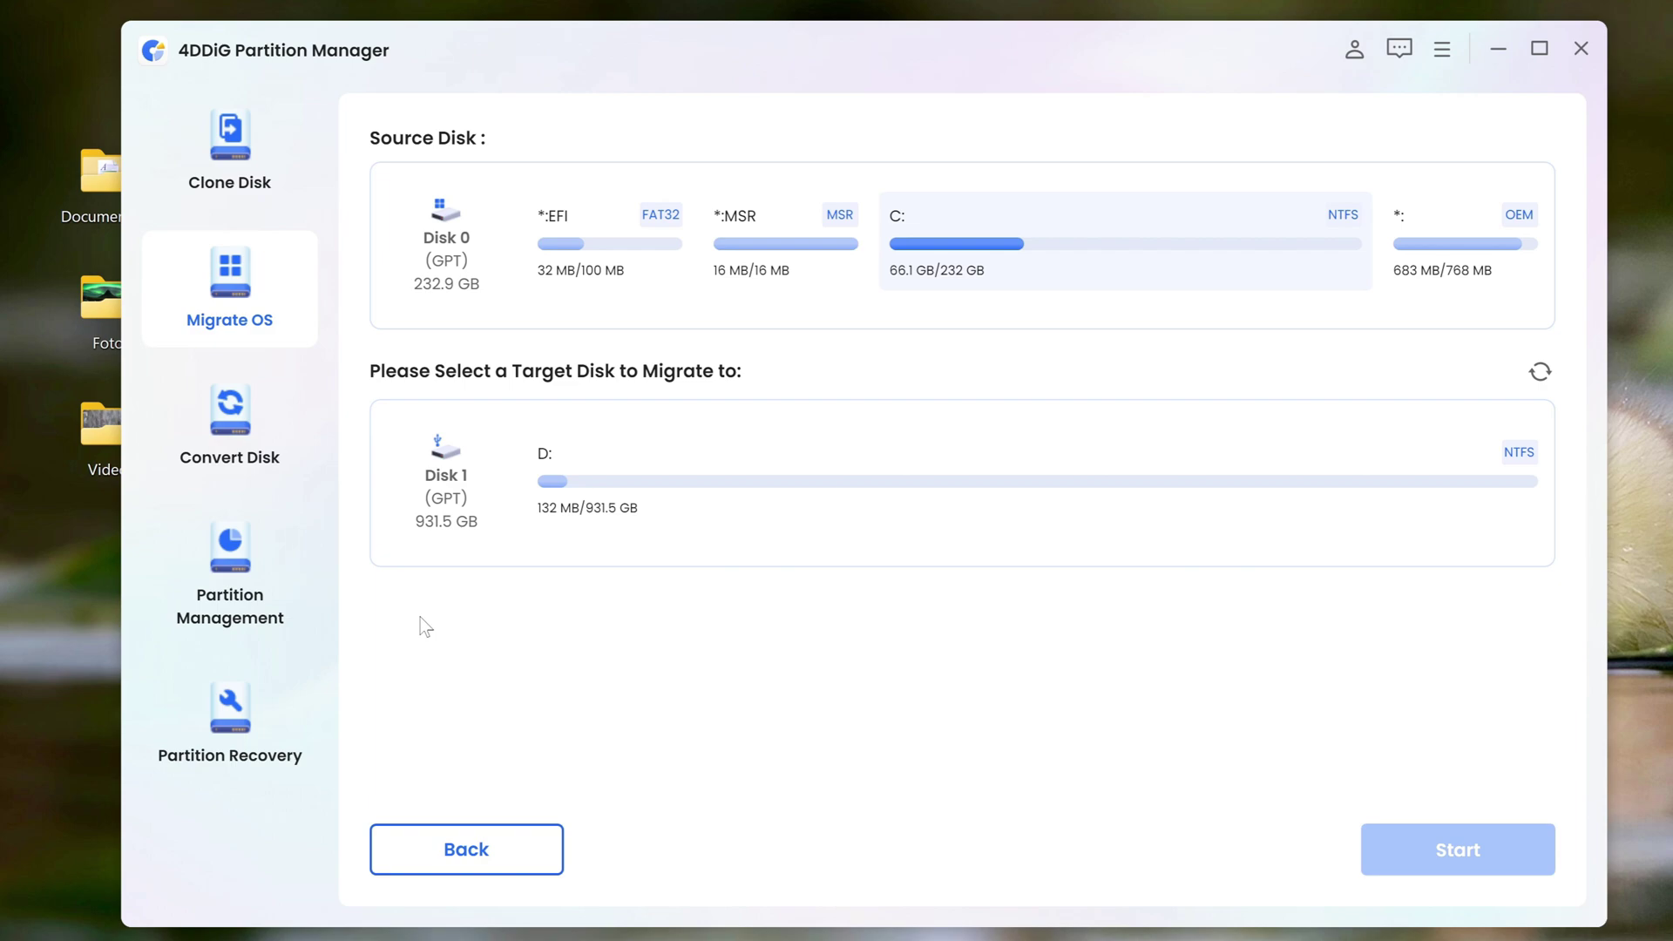
click(407, 549)
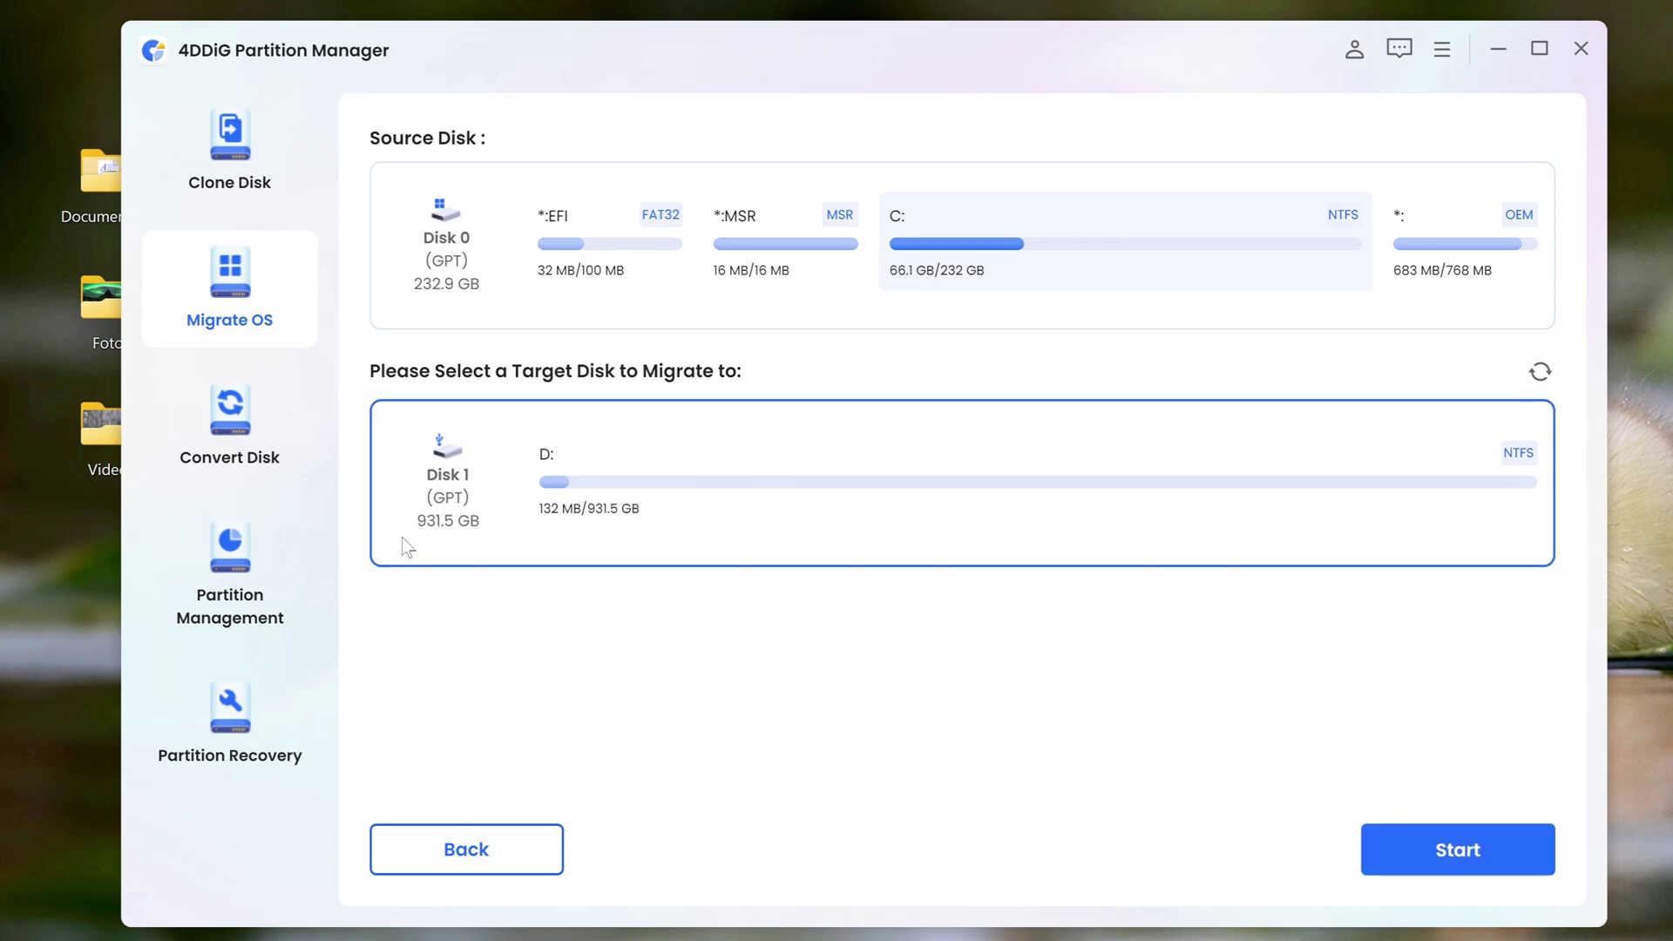
click(1390, 859)
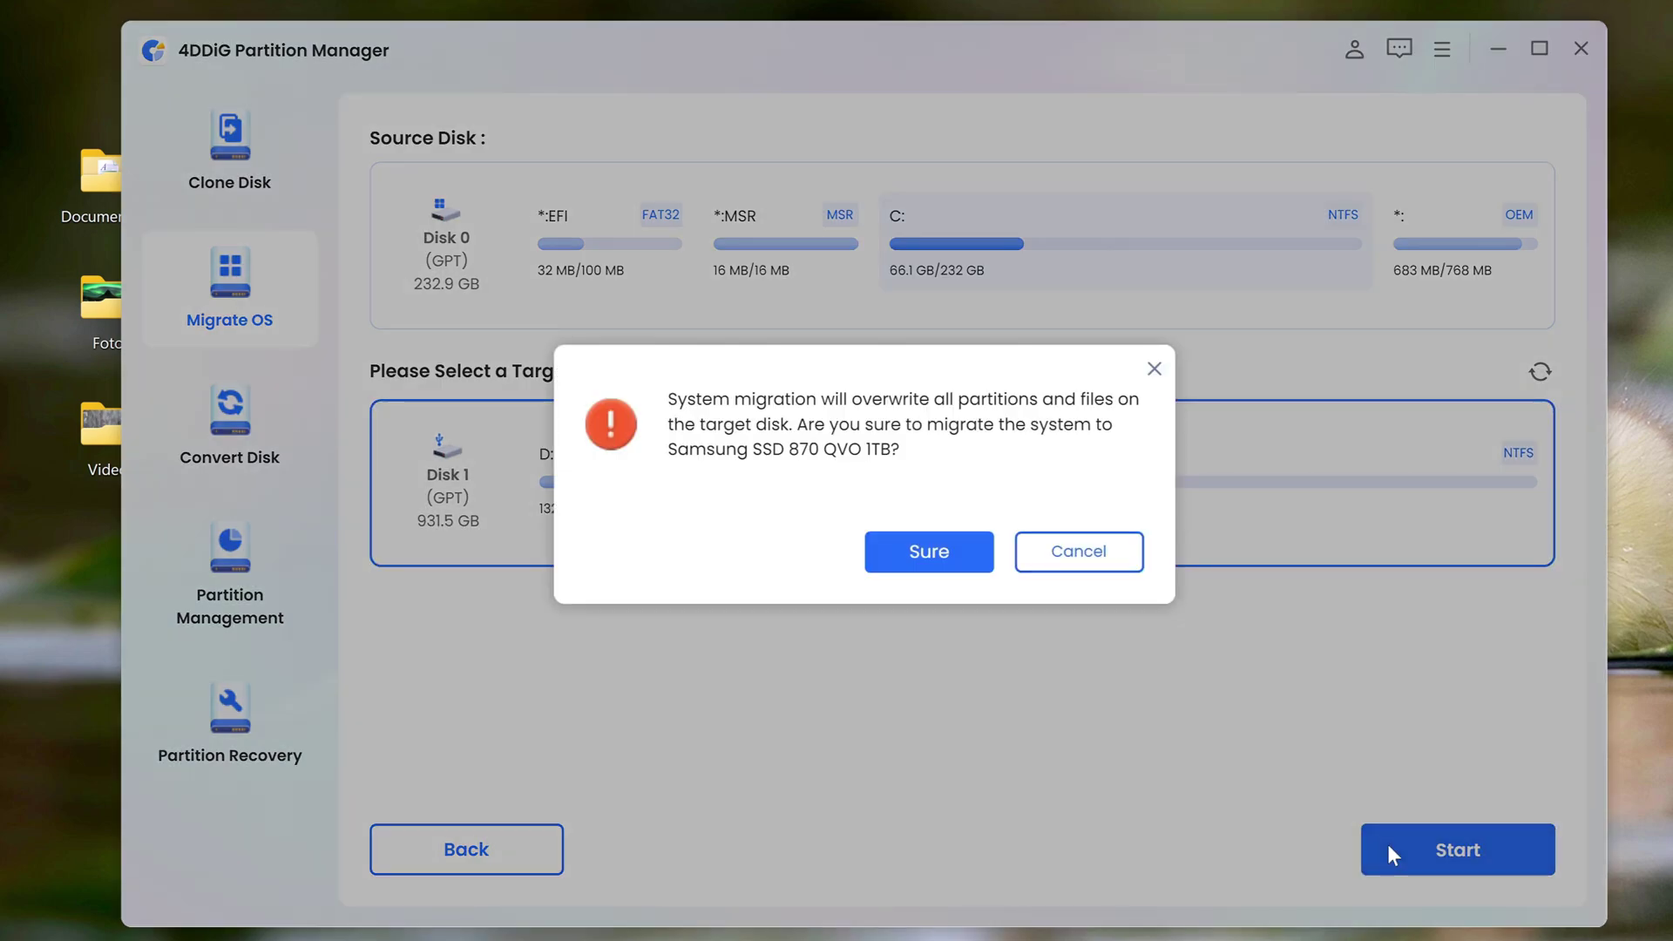
click(975, 558)
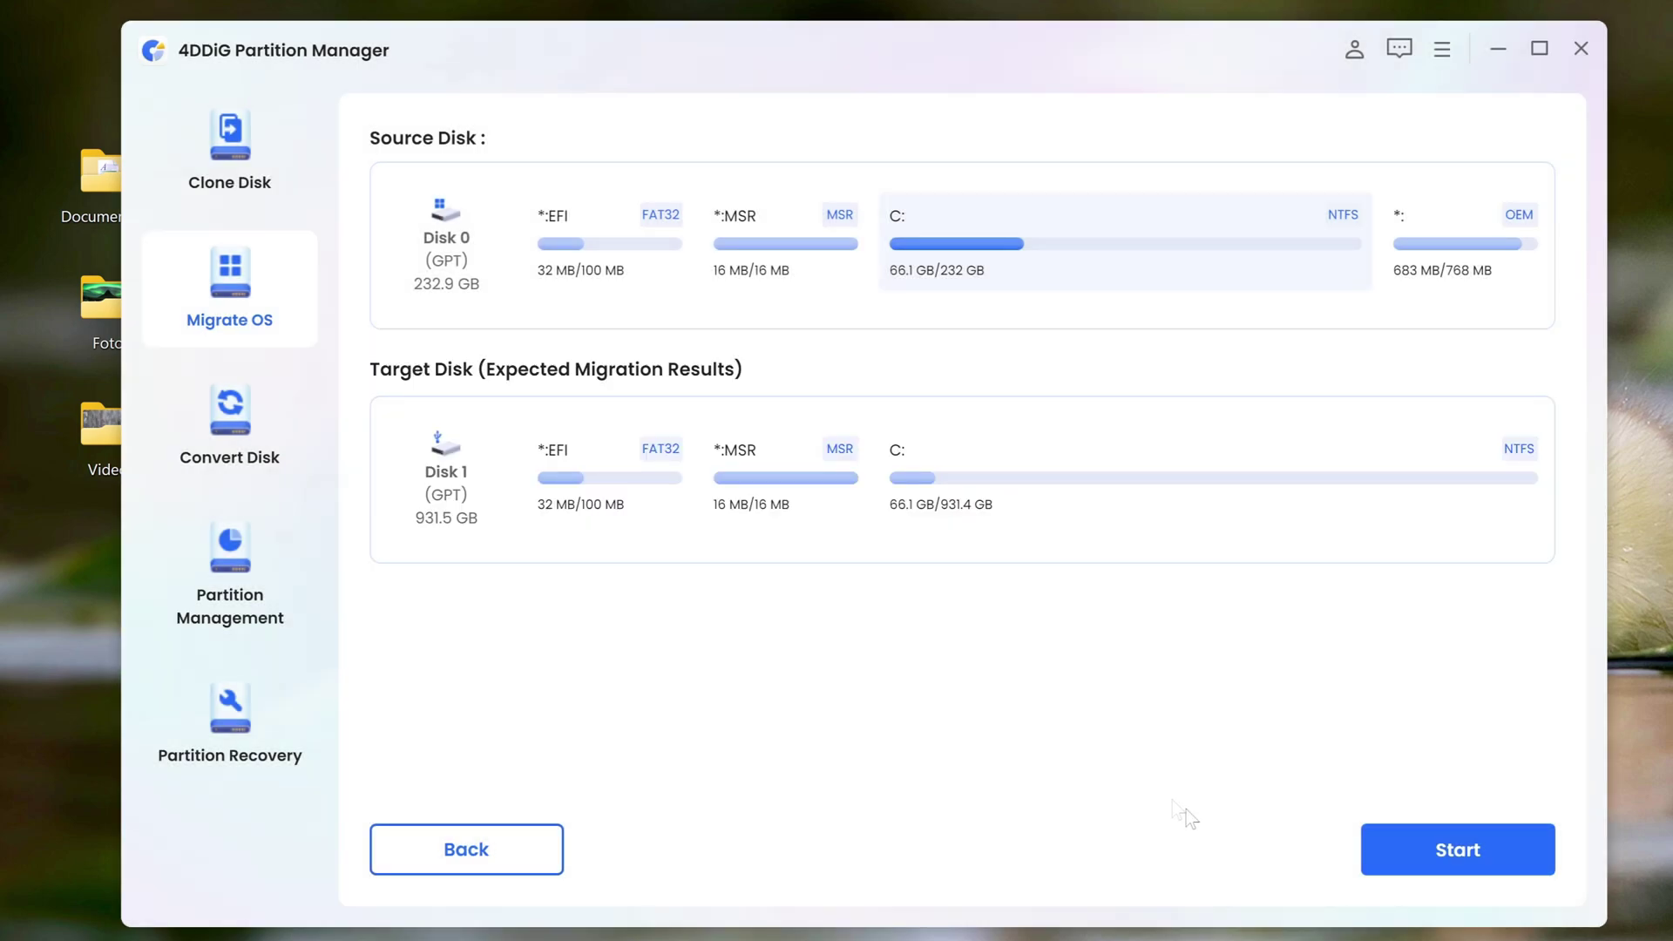
Run the system migration to Disk 1, close the new drive's window, and exit 4DDiG
click(1399, 865)
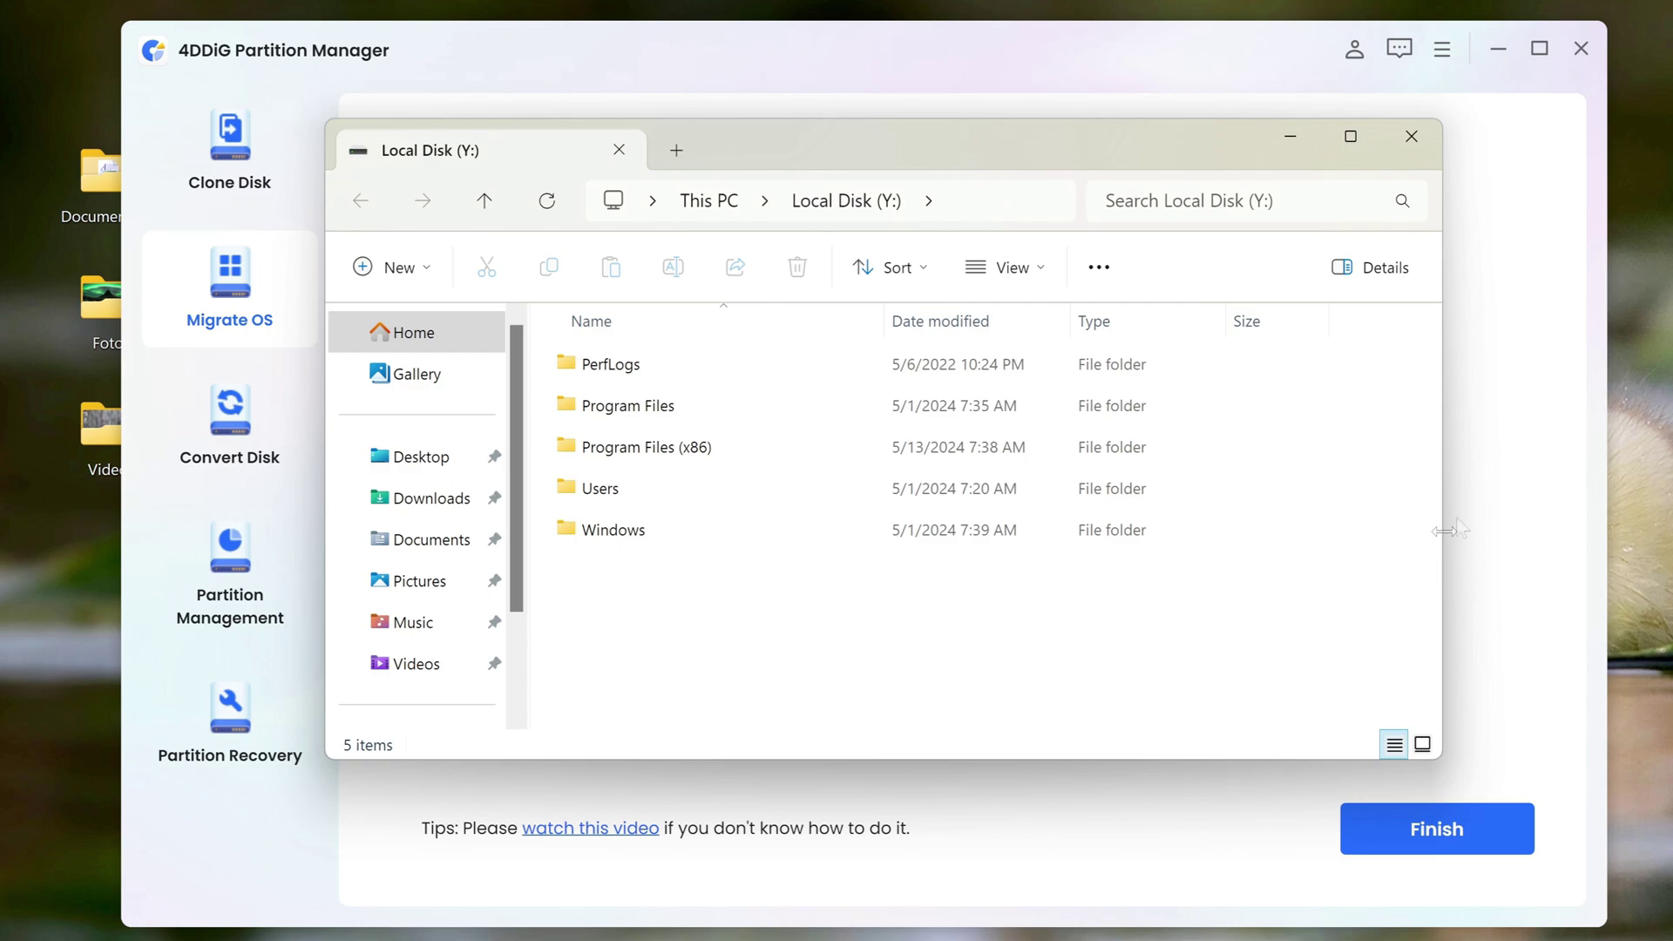
click(1411, 137)
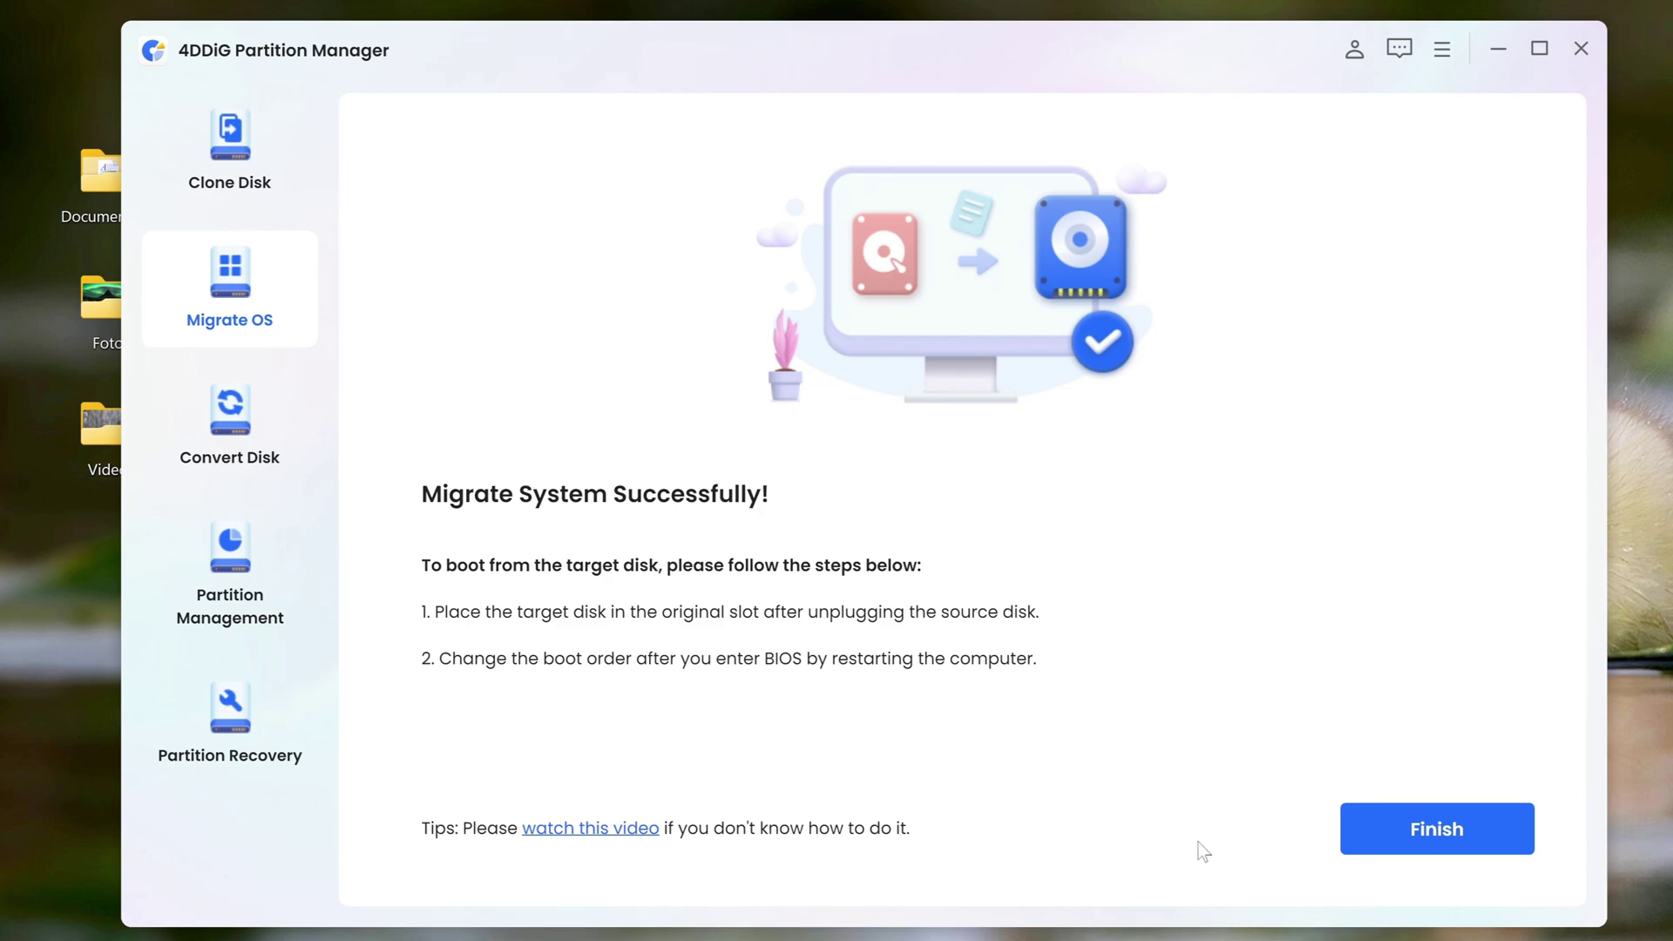
click(1375, 854)
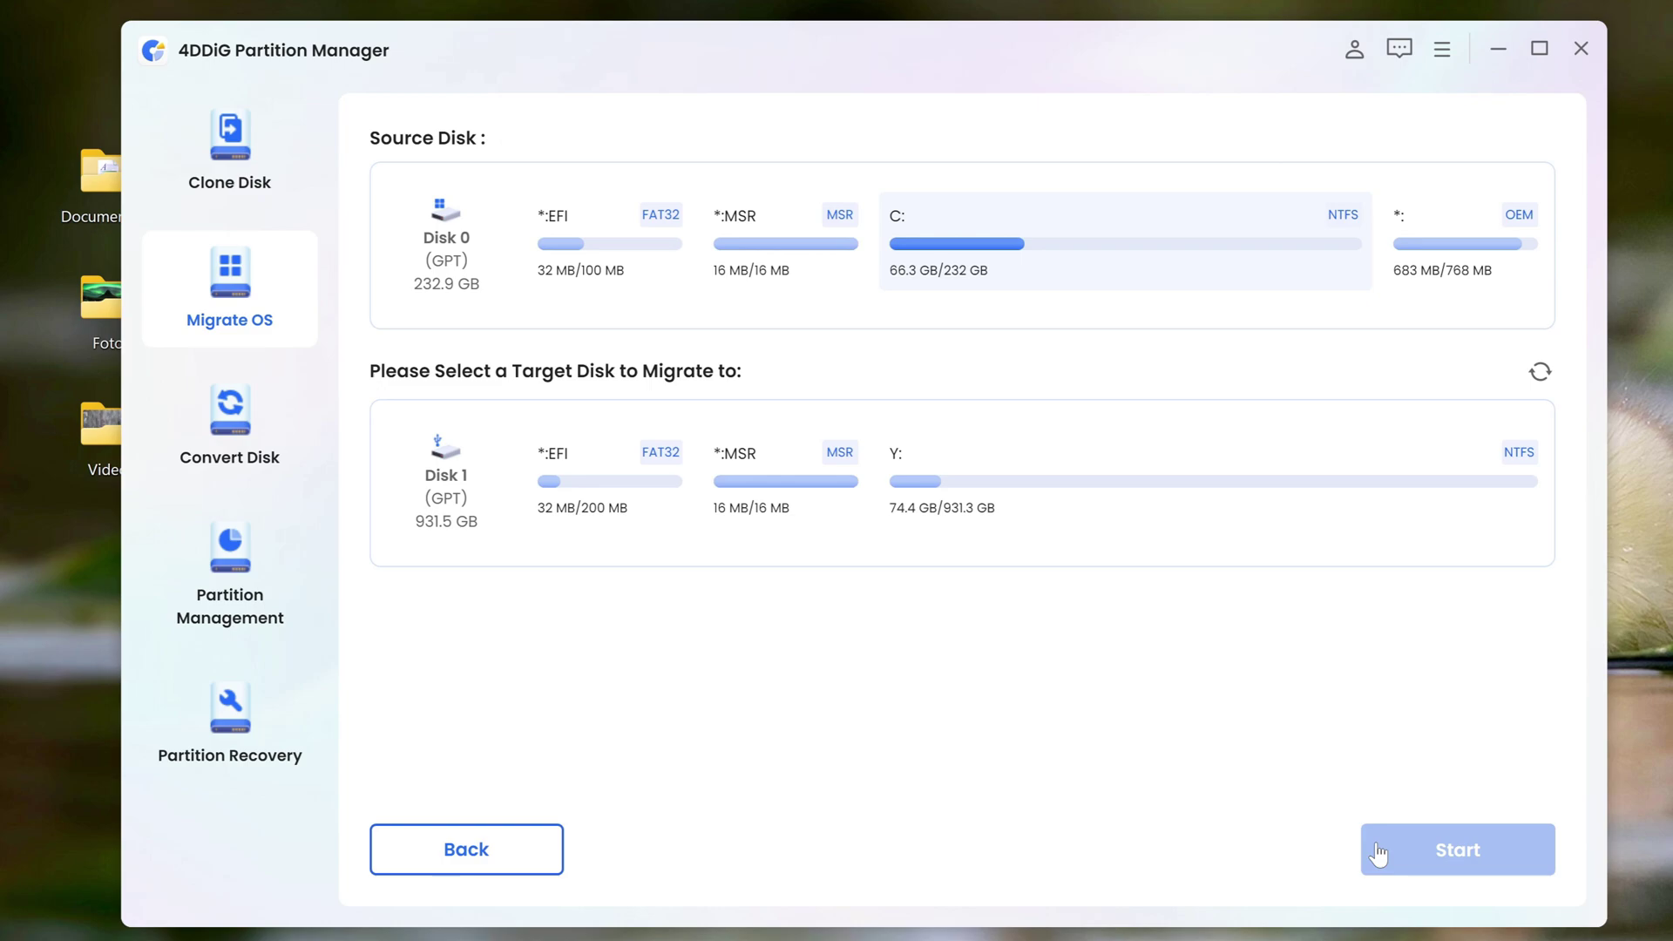
click(1581, 54)
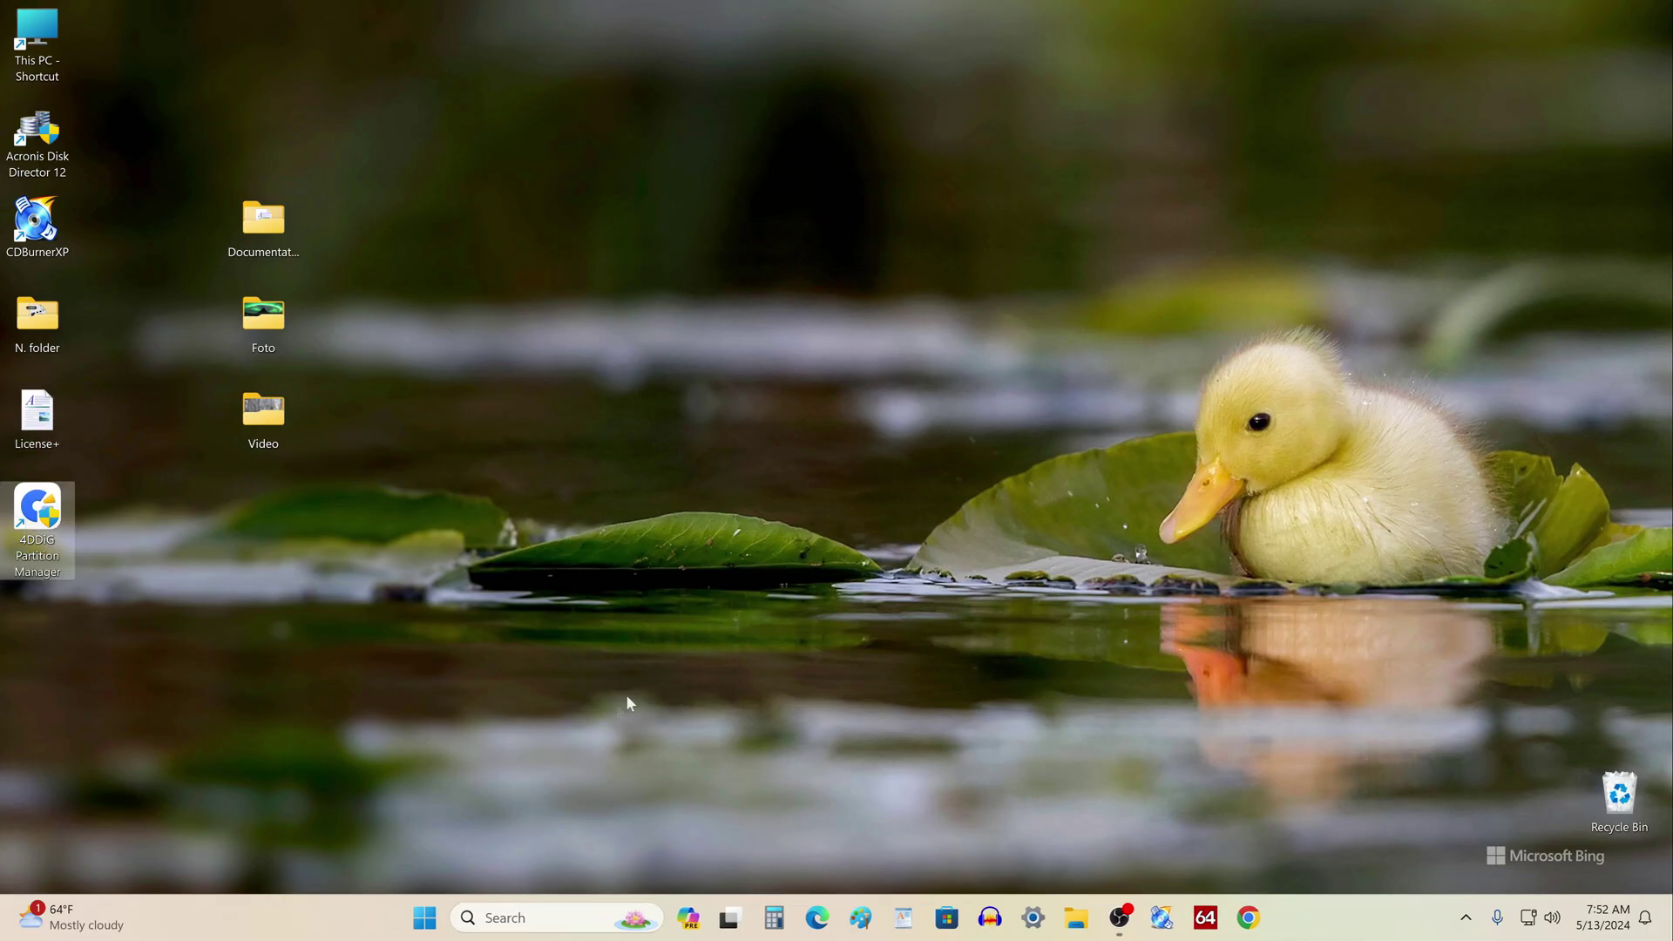
Restart Windows 11 from the Start button's power menu, then sign back in with the PIN
right_click(425, 918)
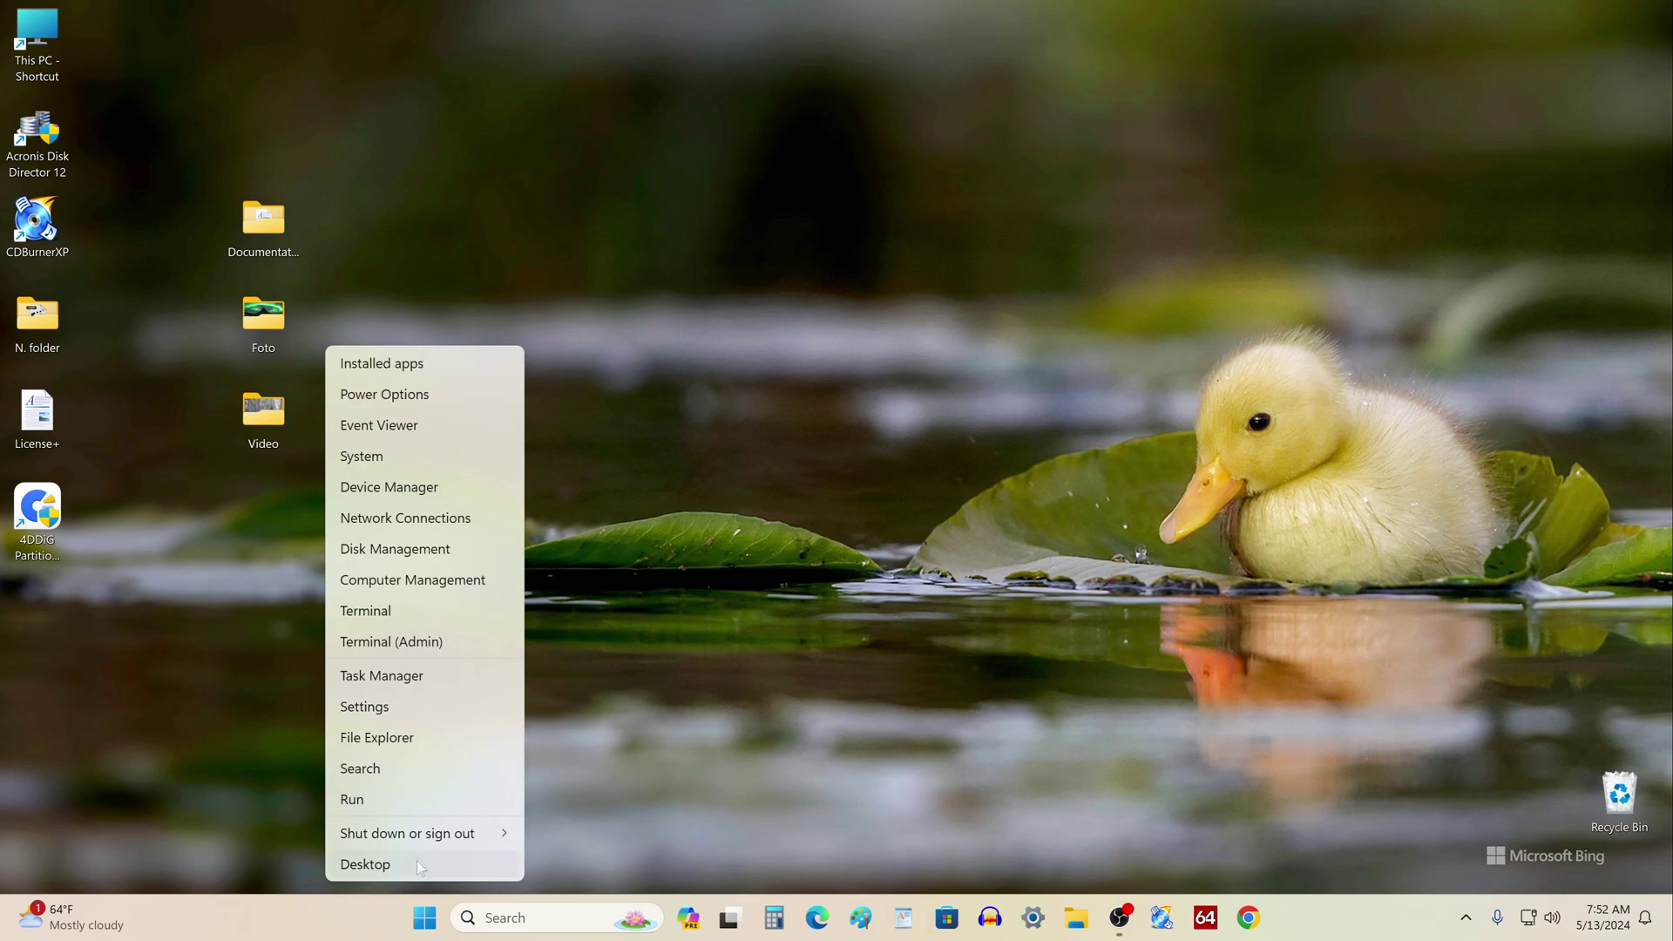
mouse_move(434, 834)
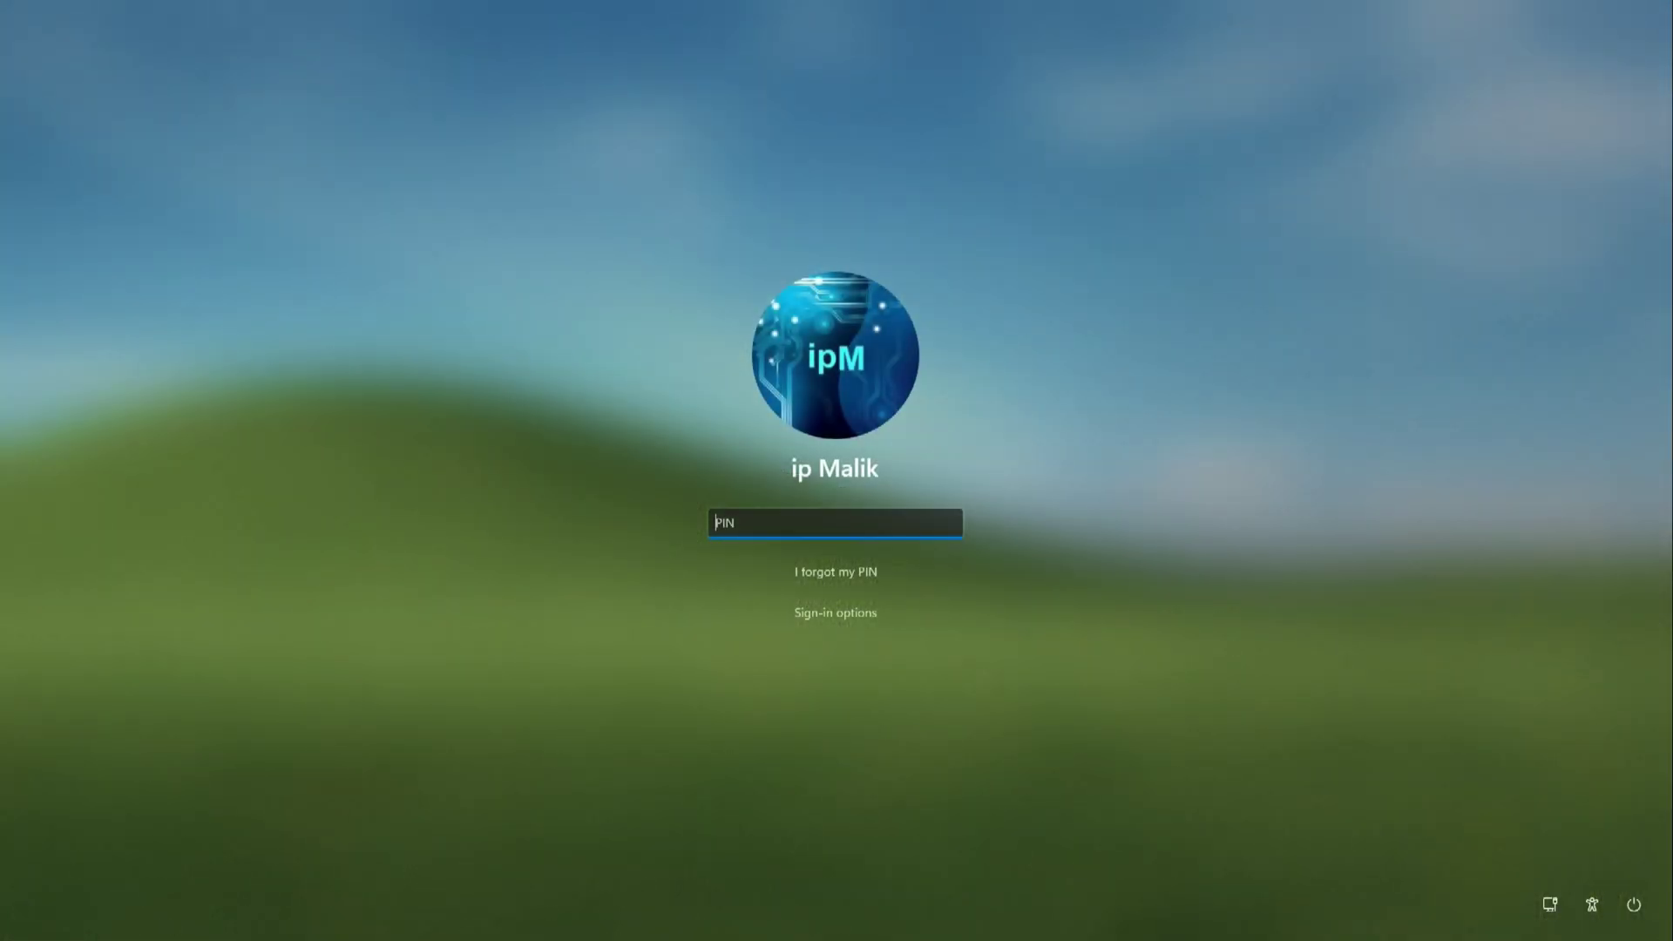
text(1234)
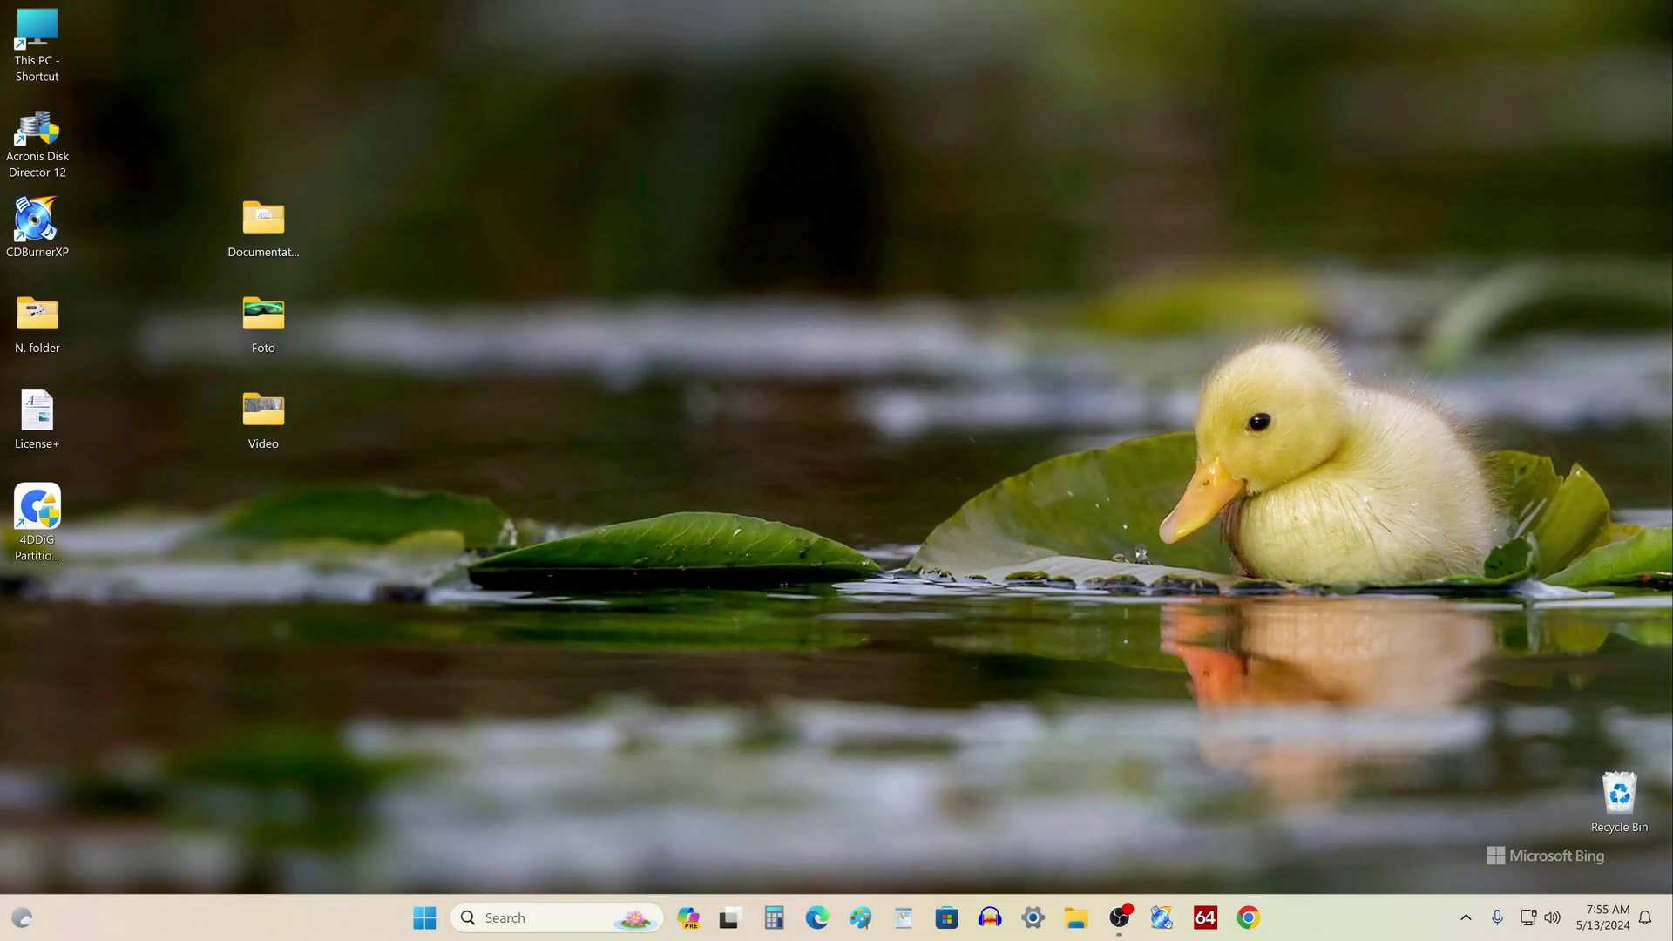
Select groups of desktop icons, then clear the selection
drag(365, 180, 171, 485)
click(167, 481)
drag(99, 19, 5, 613)
click(34, 624)
Confirm in This PC that Local Disk (C:) shows 856 GB free of 931 GB, then close Explorer
click(1076, 918)
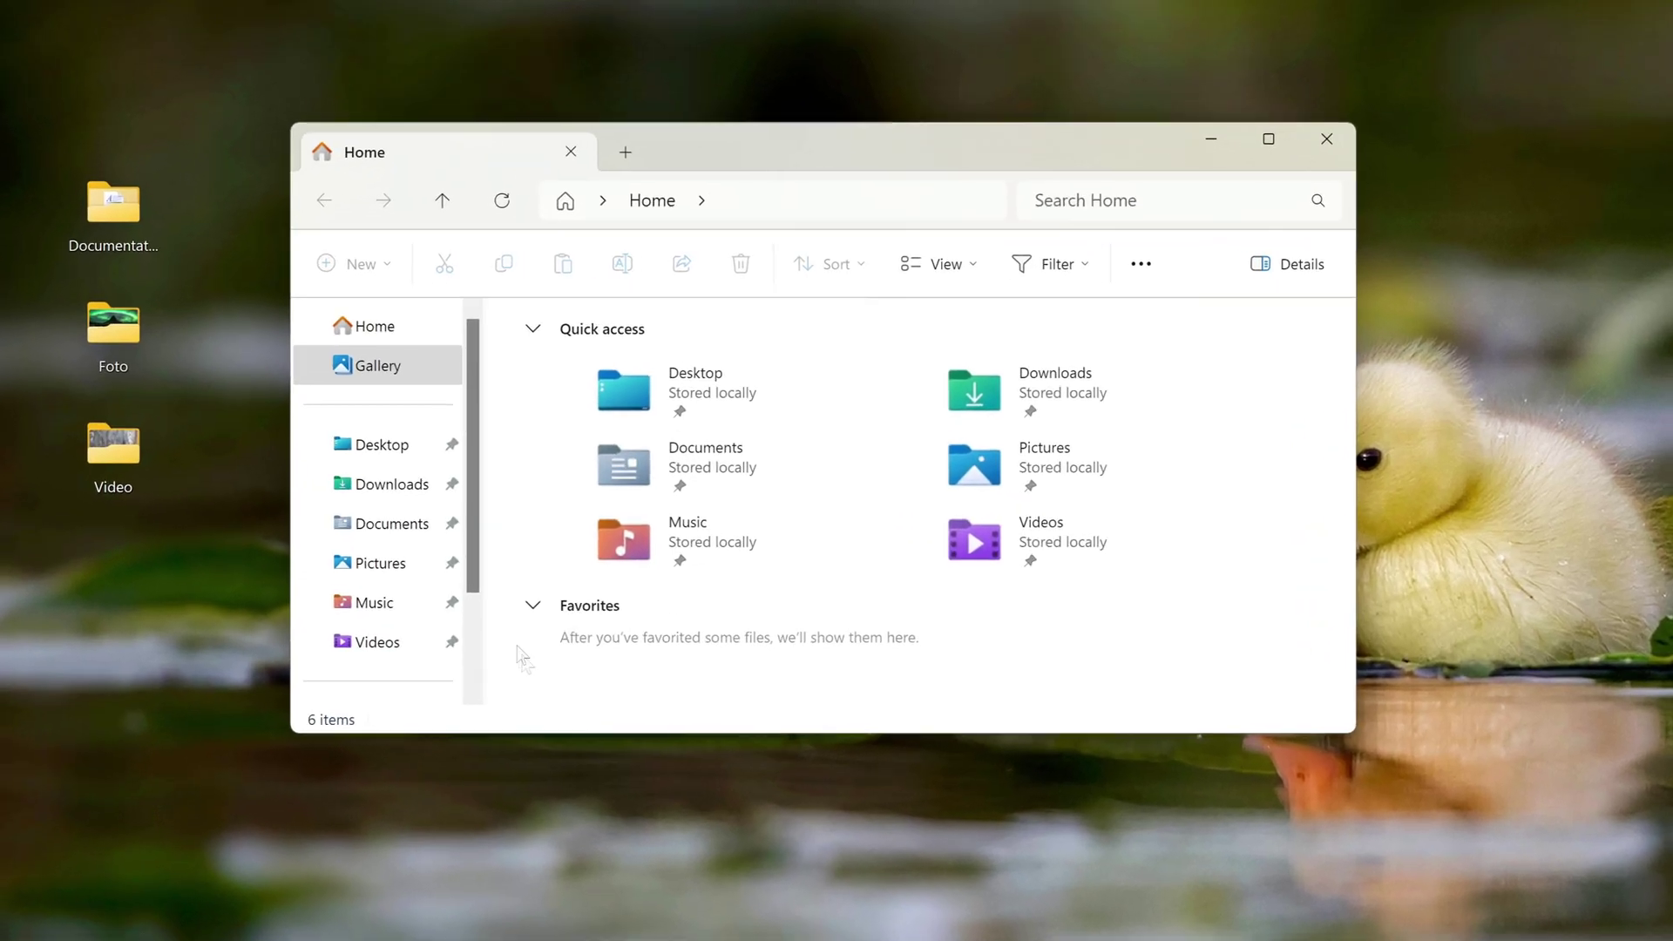
scroll(546, 608, down, 2)
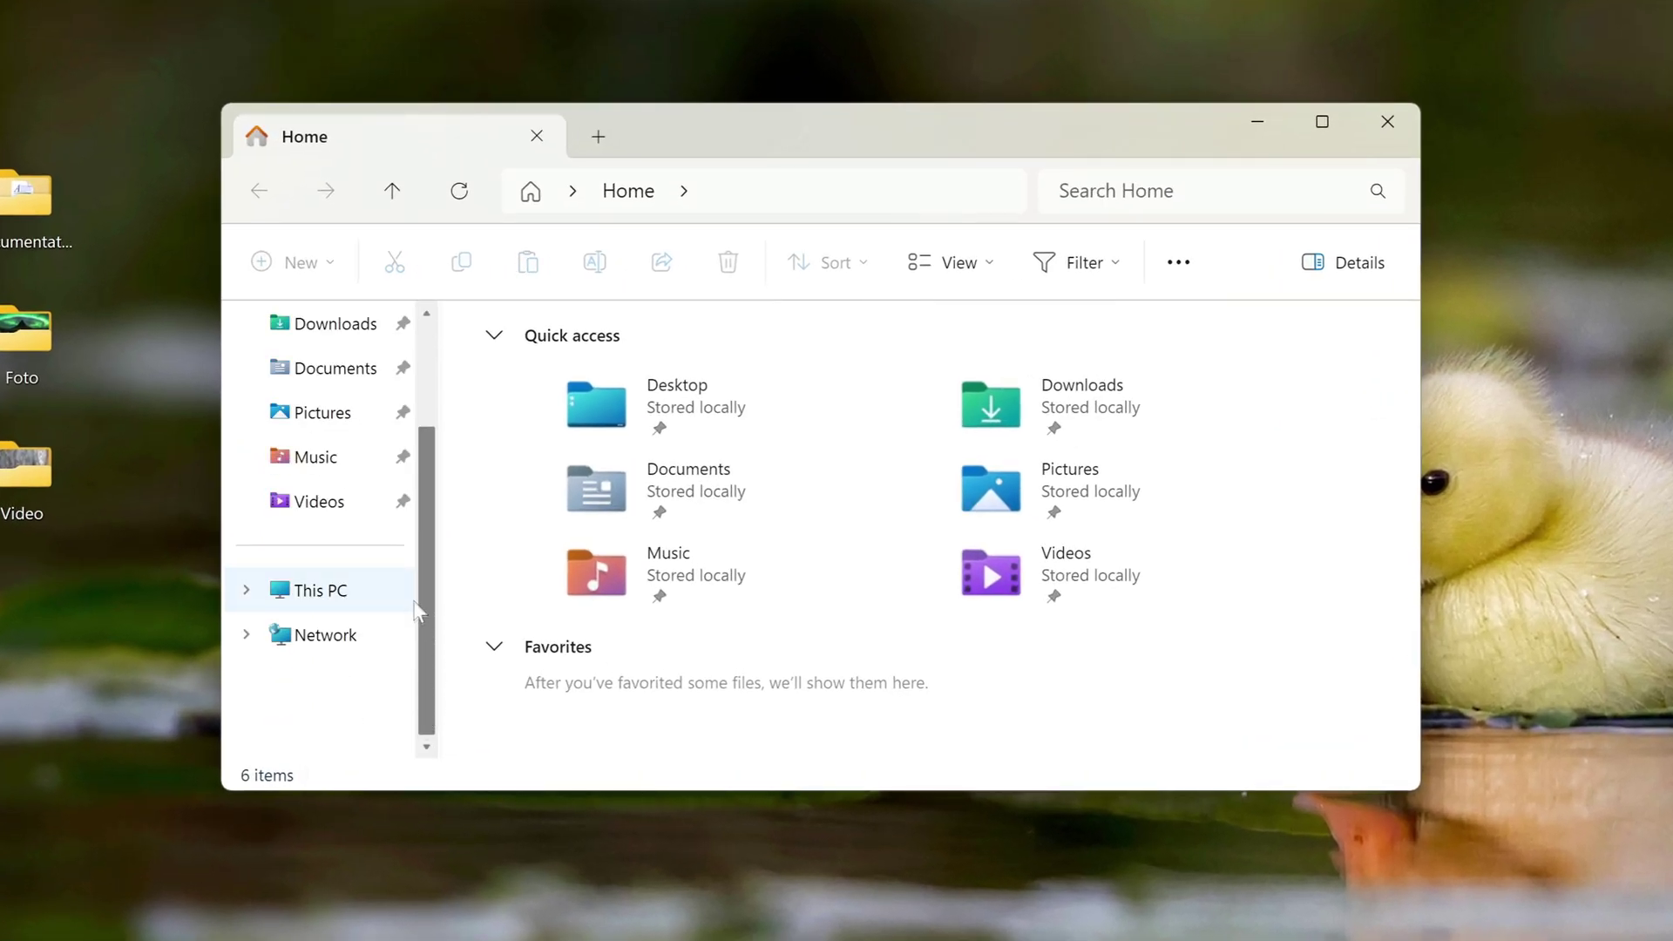
click(367, 590)
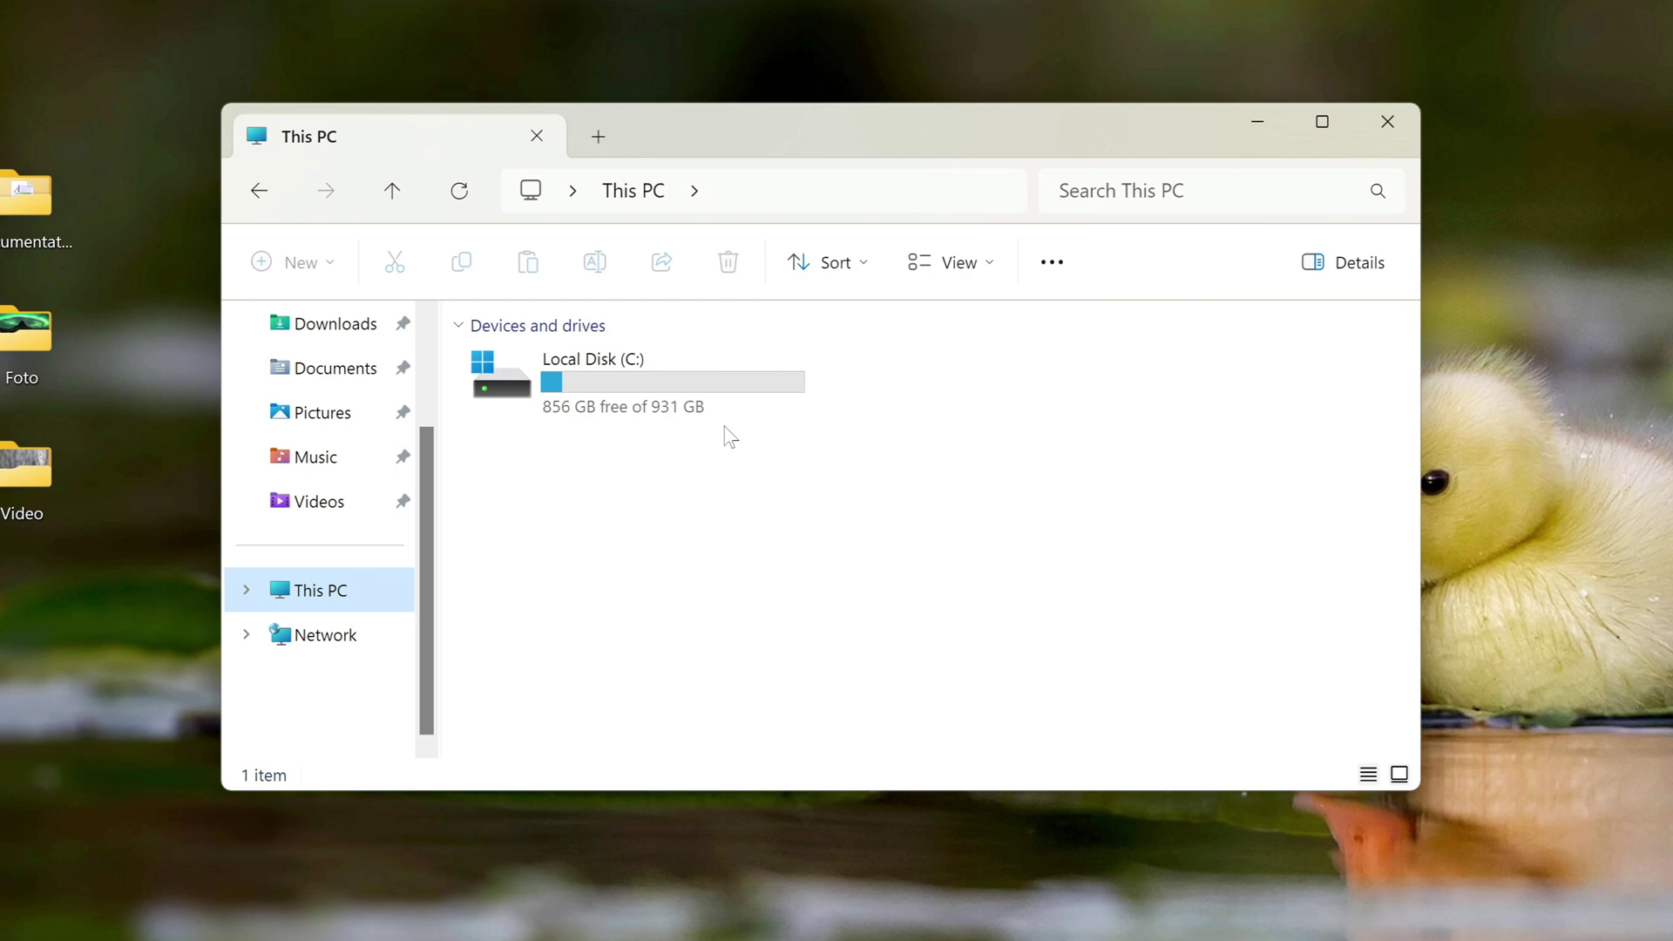
click(1409, 135)
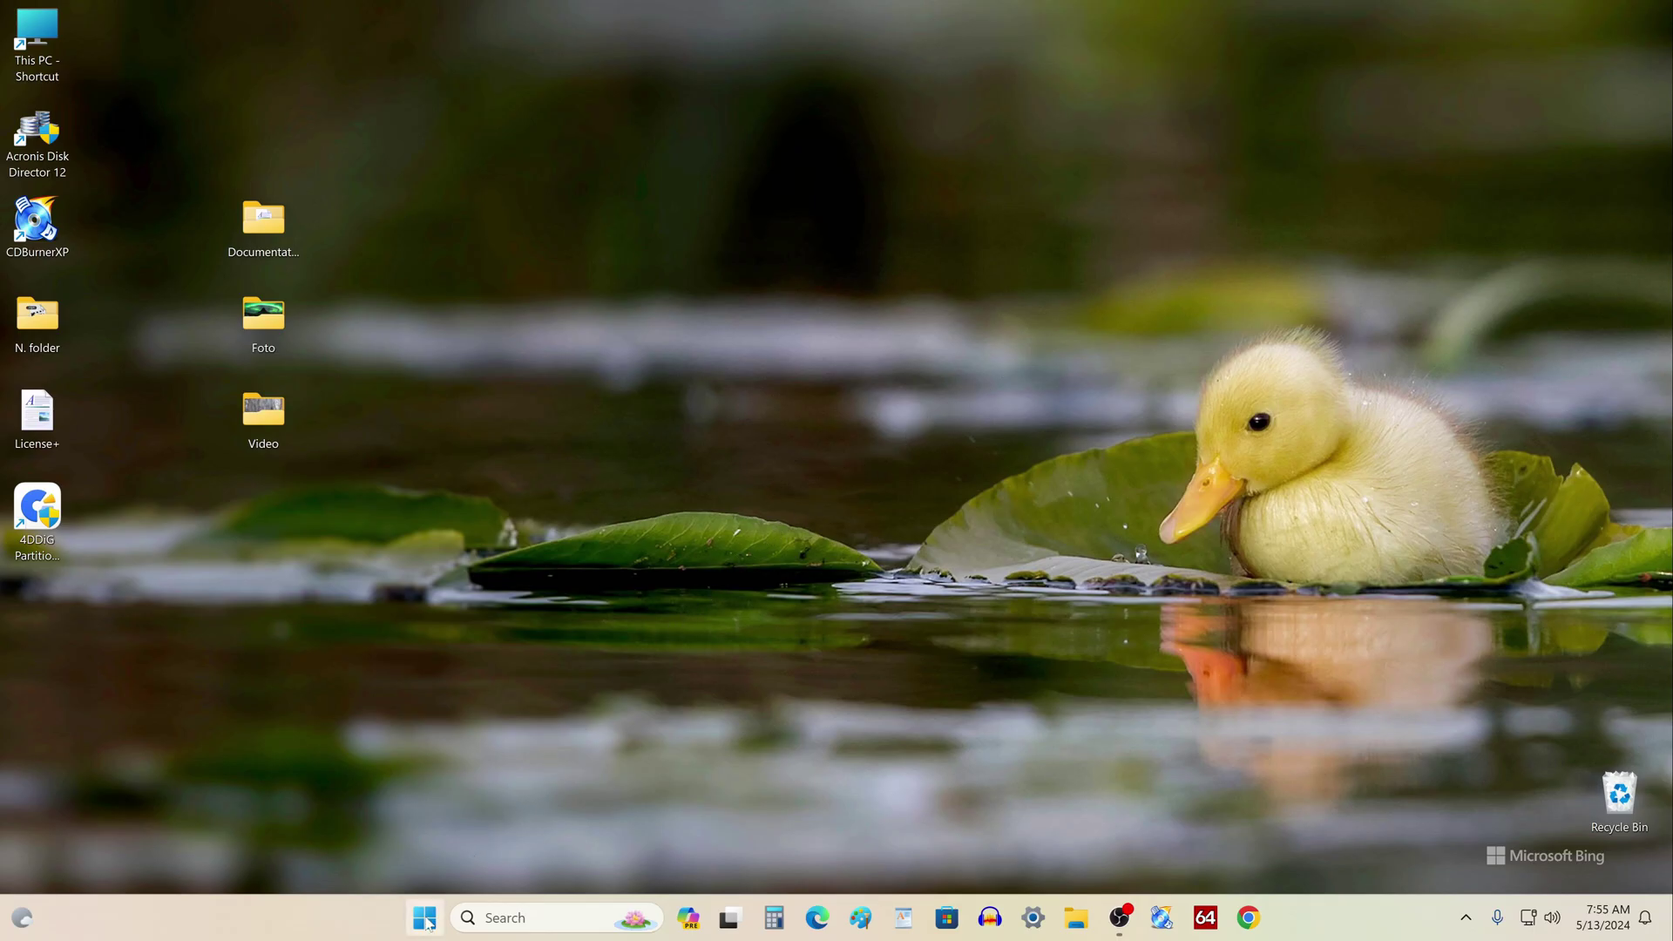
Expand Activation state under System > Activation to confirm the Windows 11 Pro digital license, then close Settings
click(425, 919)
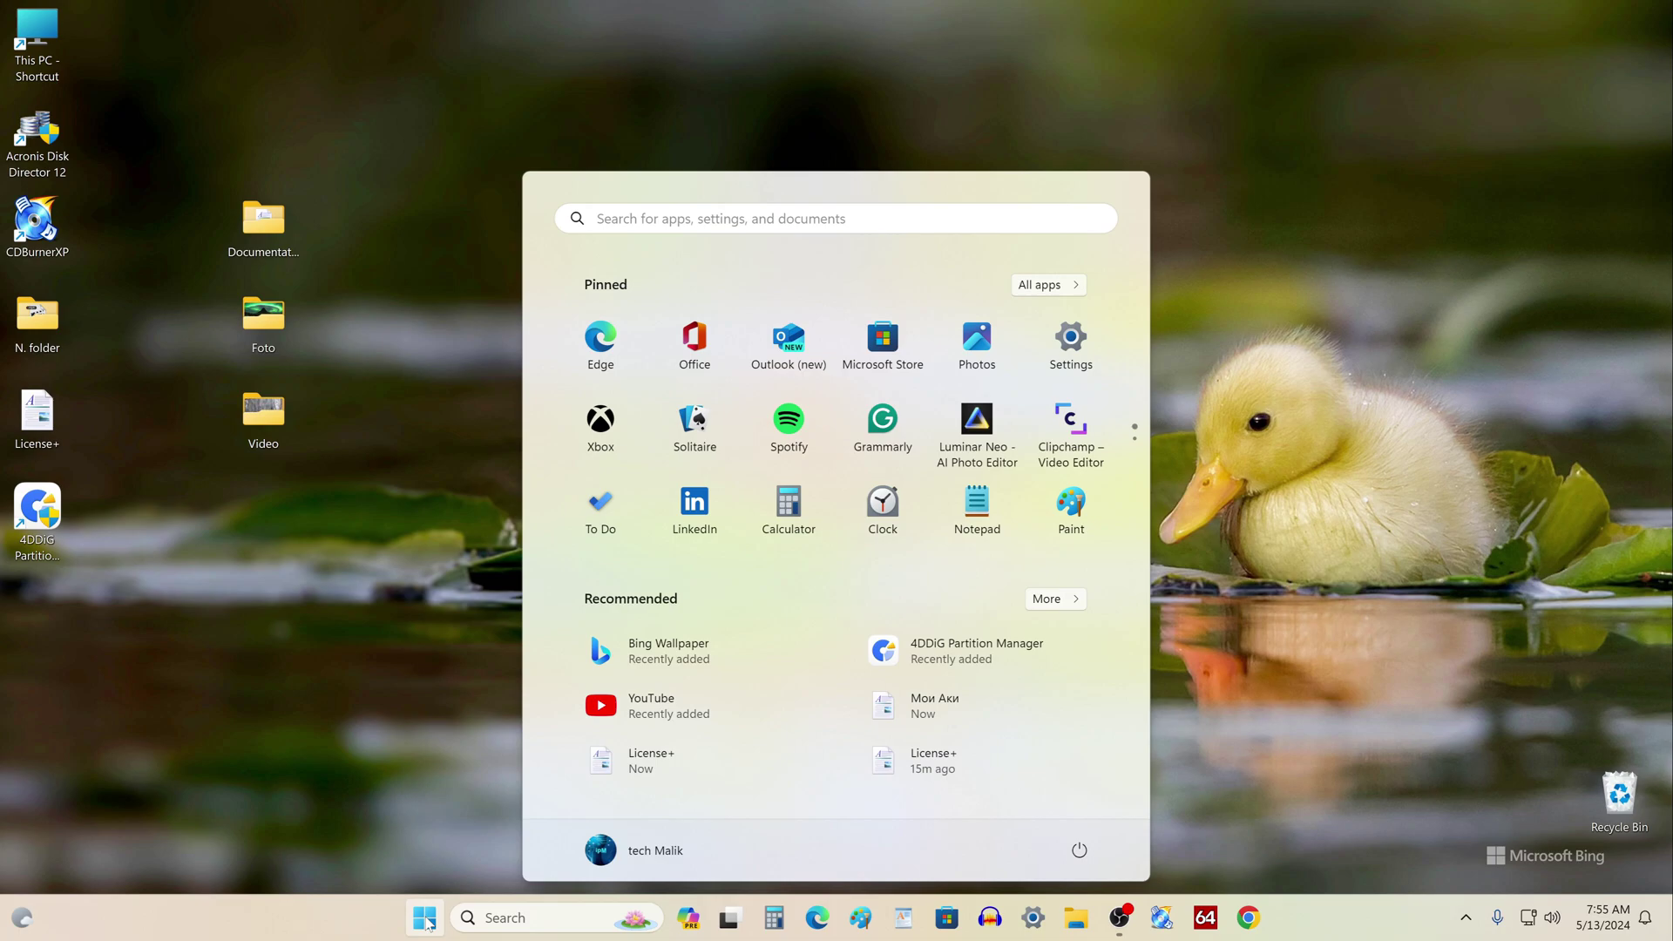
click(1084, 345)
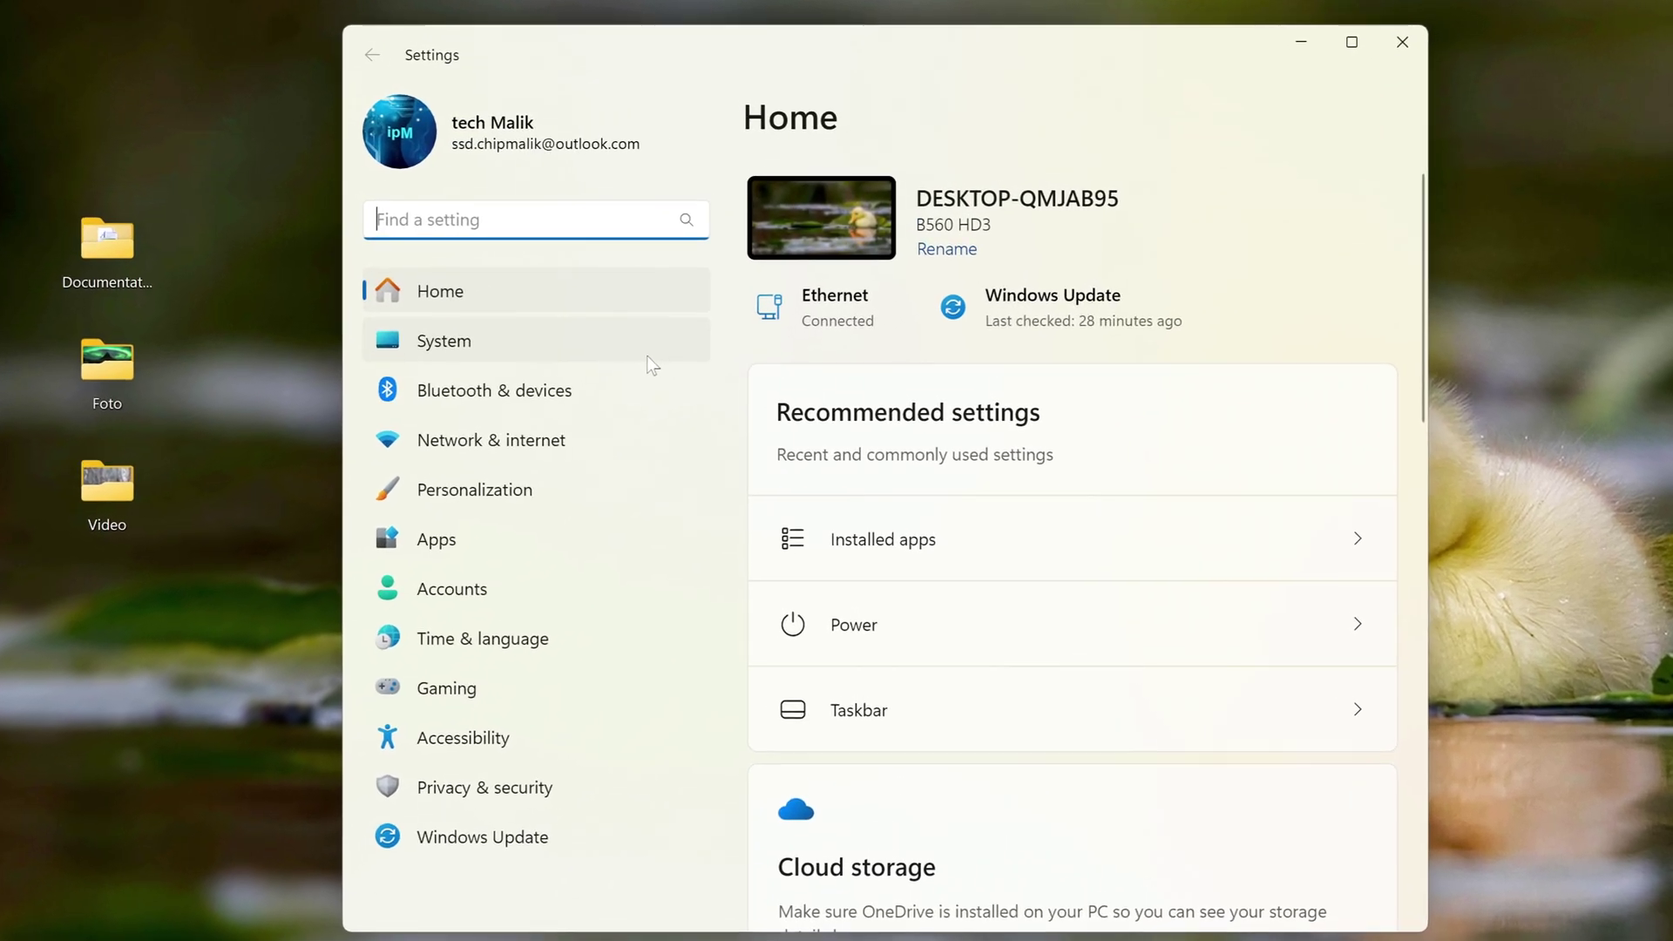
click(647, 356)
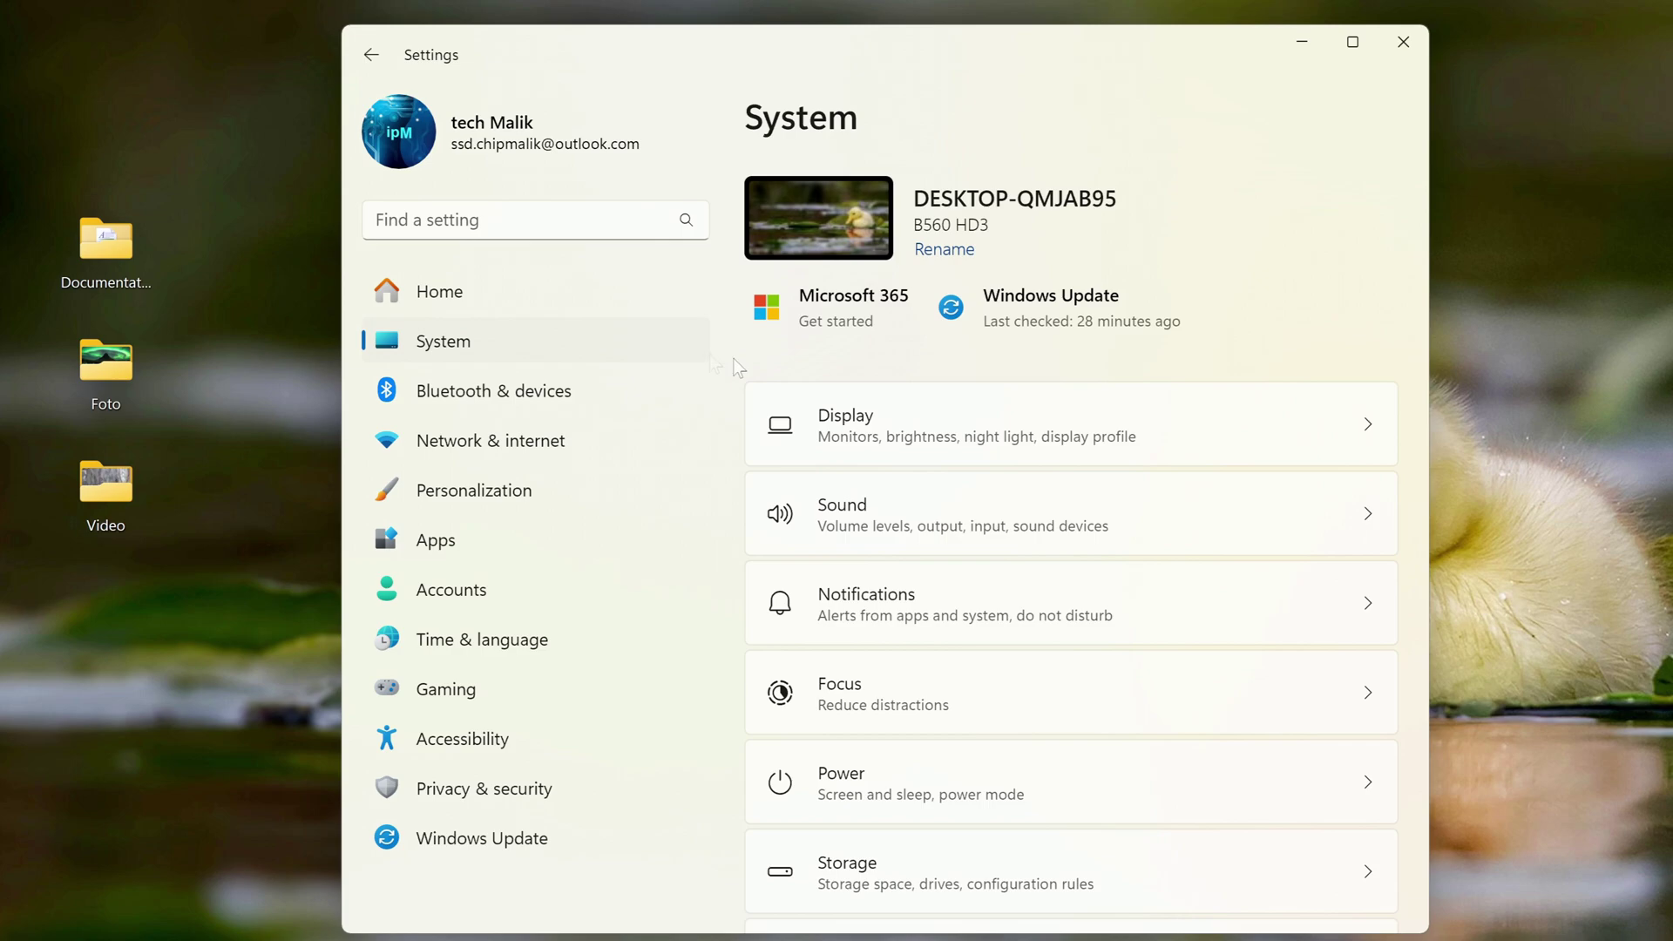
scroll(1237, 519, down, 1)
scroll(1238, 523, down, 7)
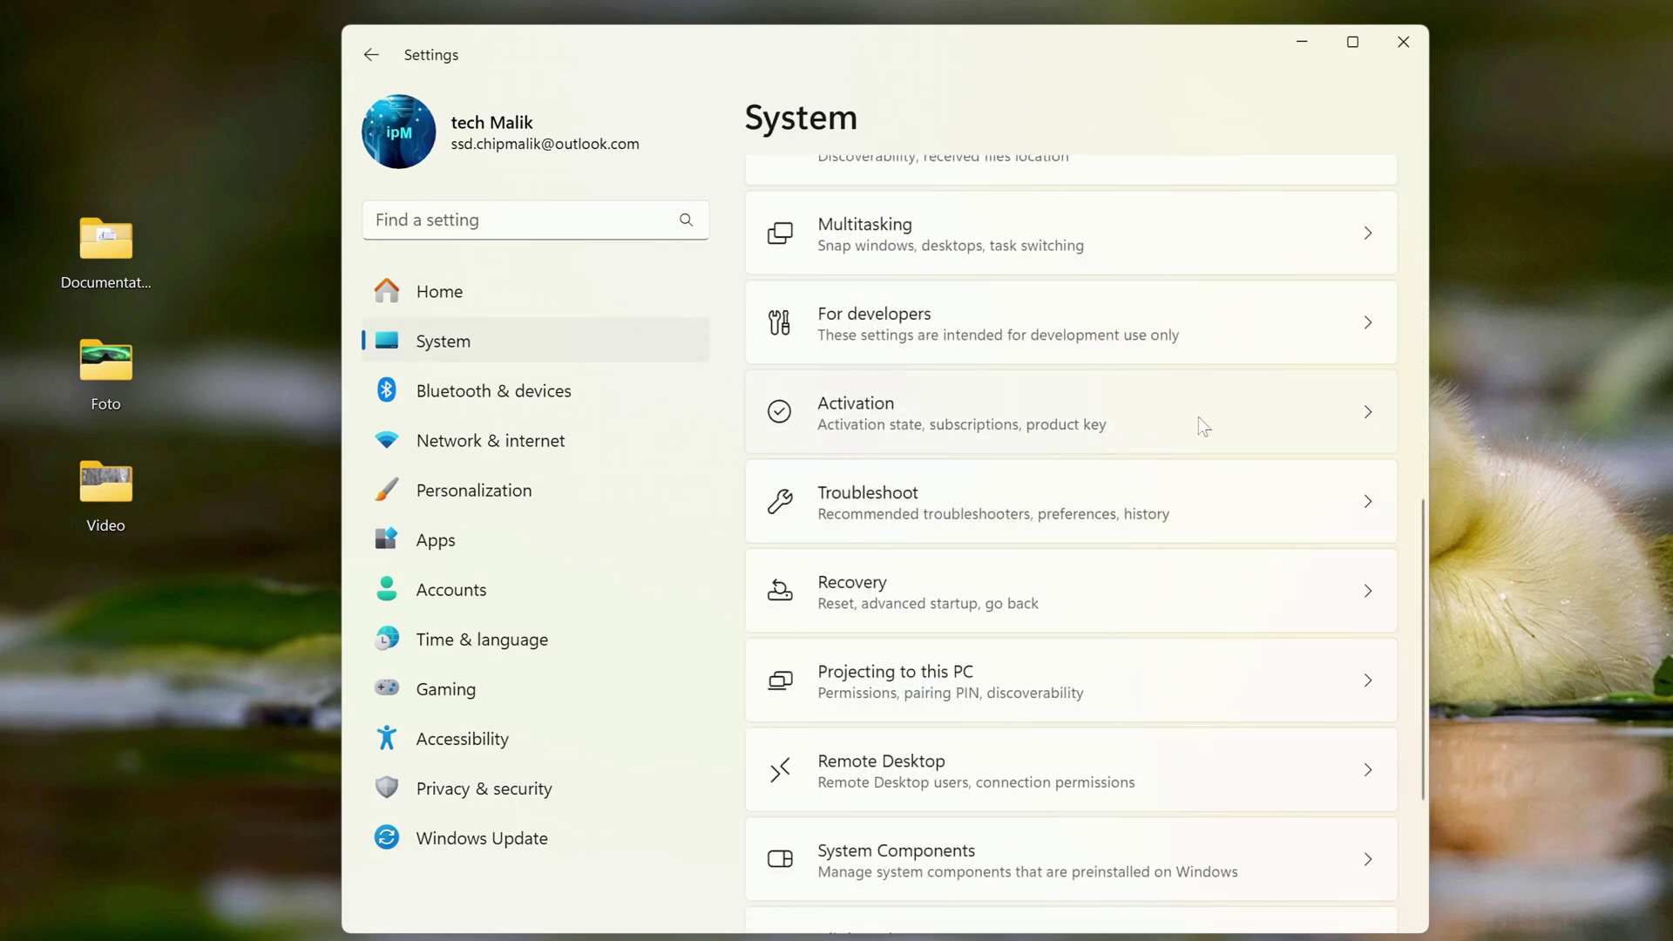
click(1201, 426)
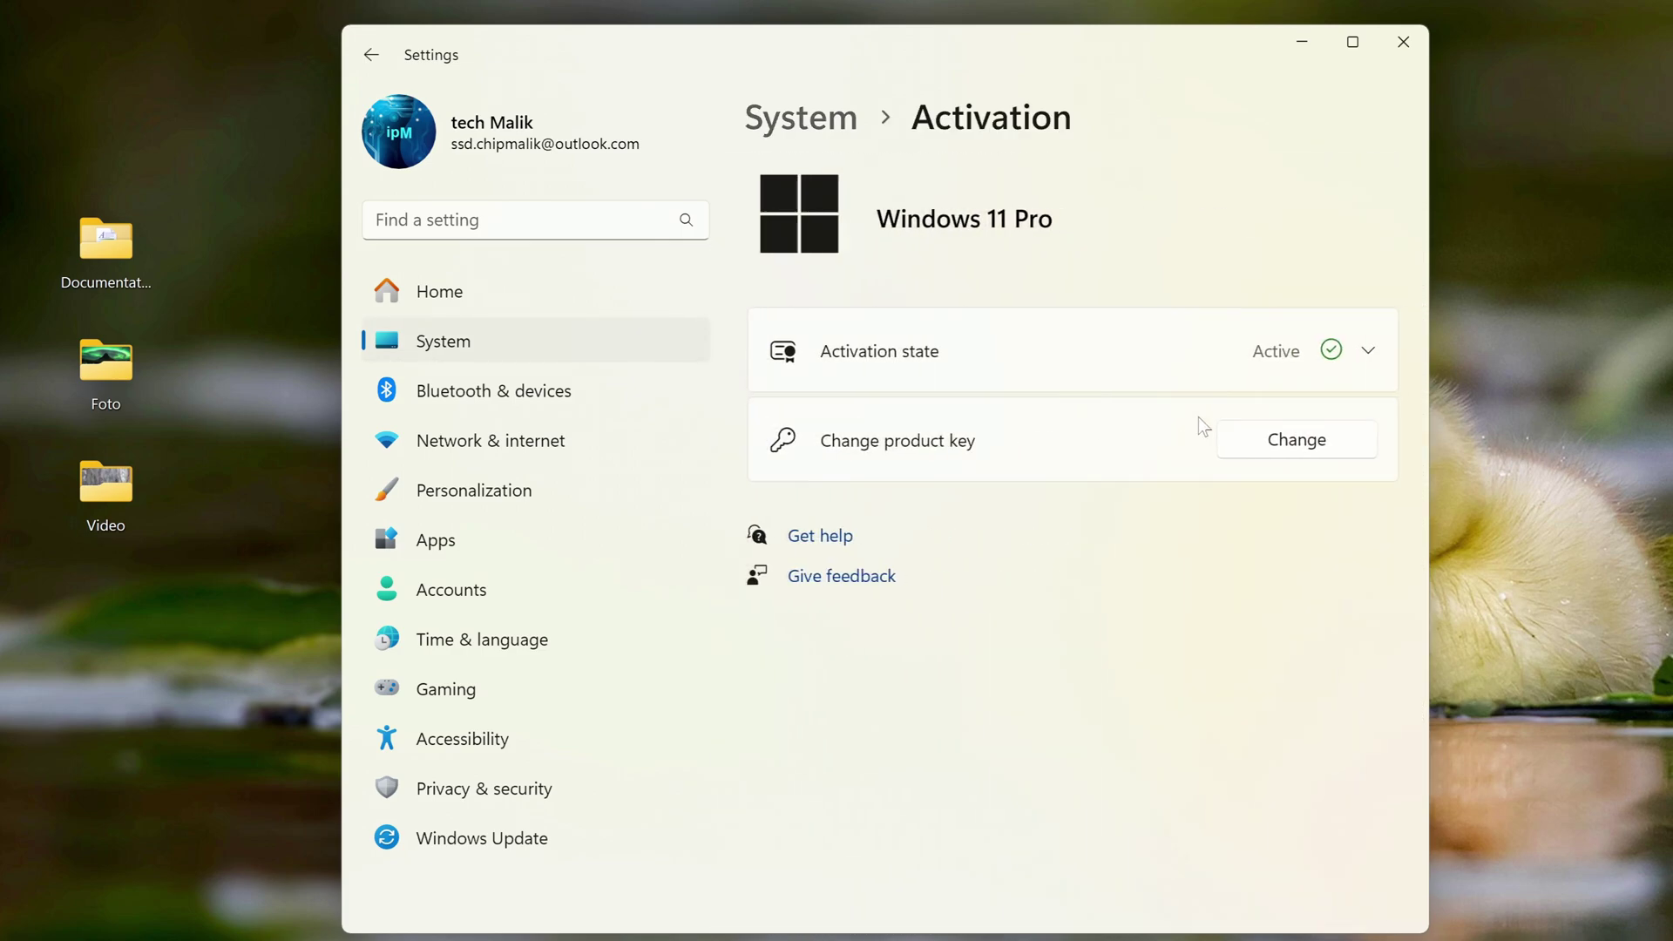
click(1147, 354)
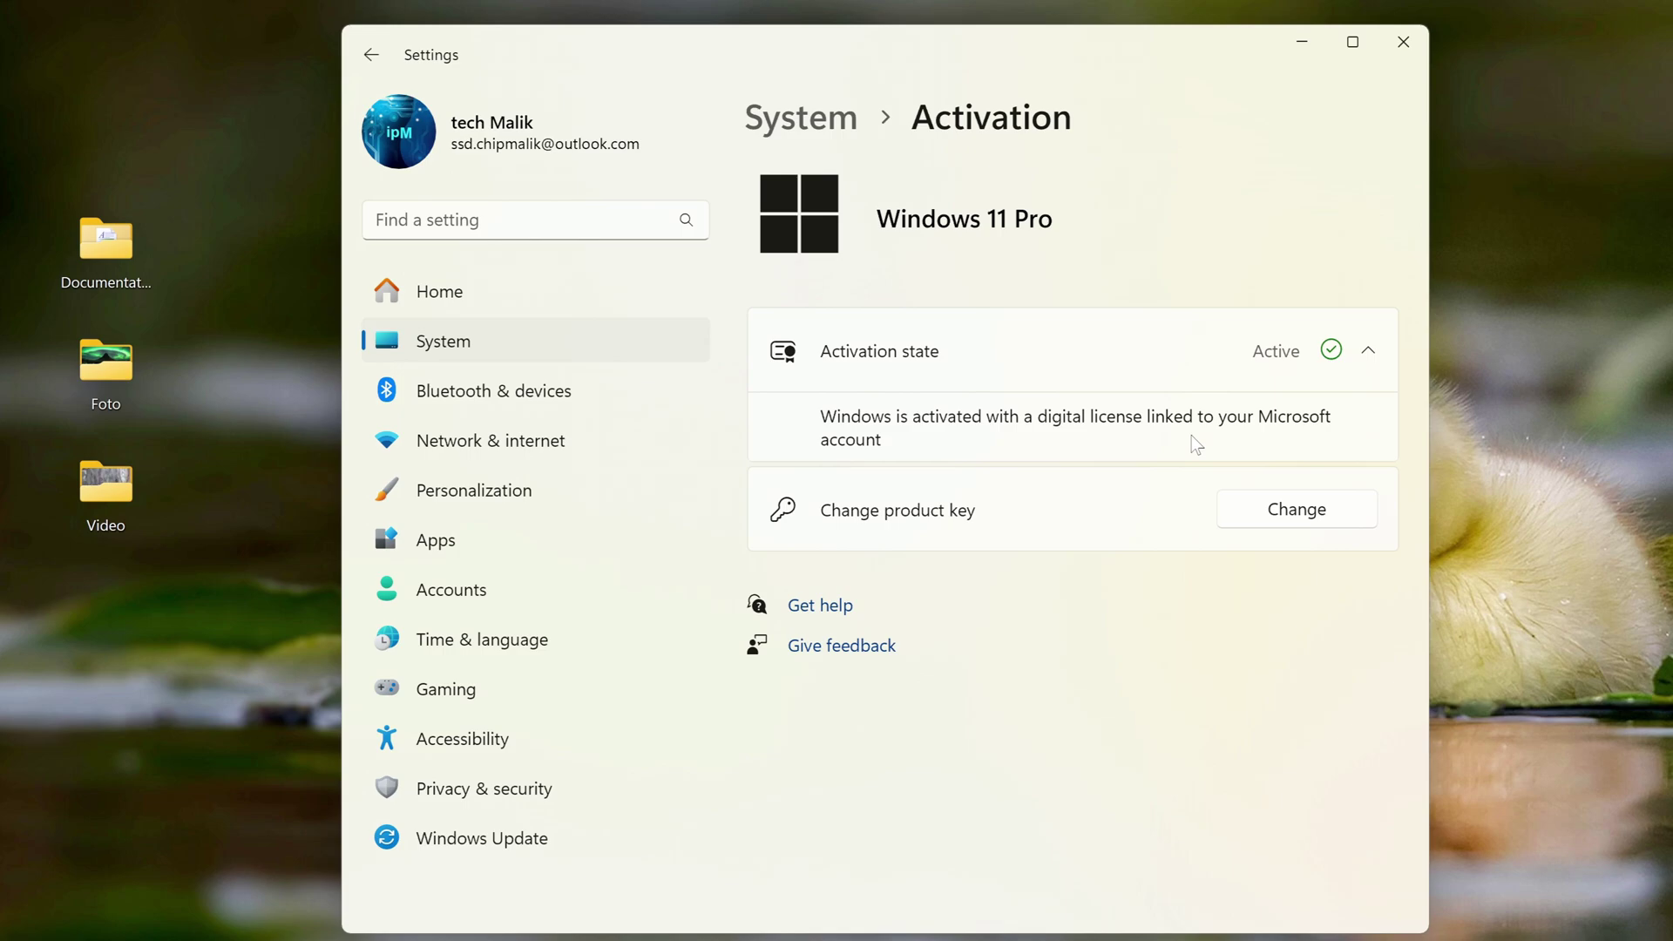
click(1403, 42)
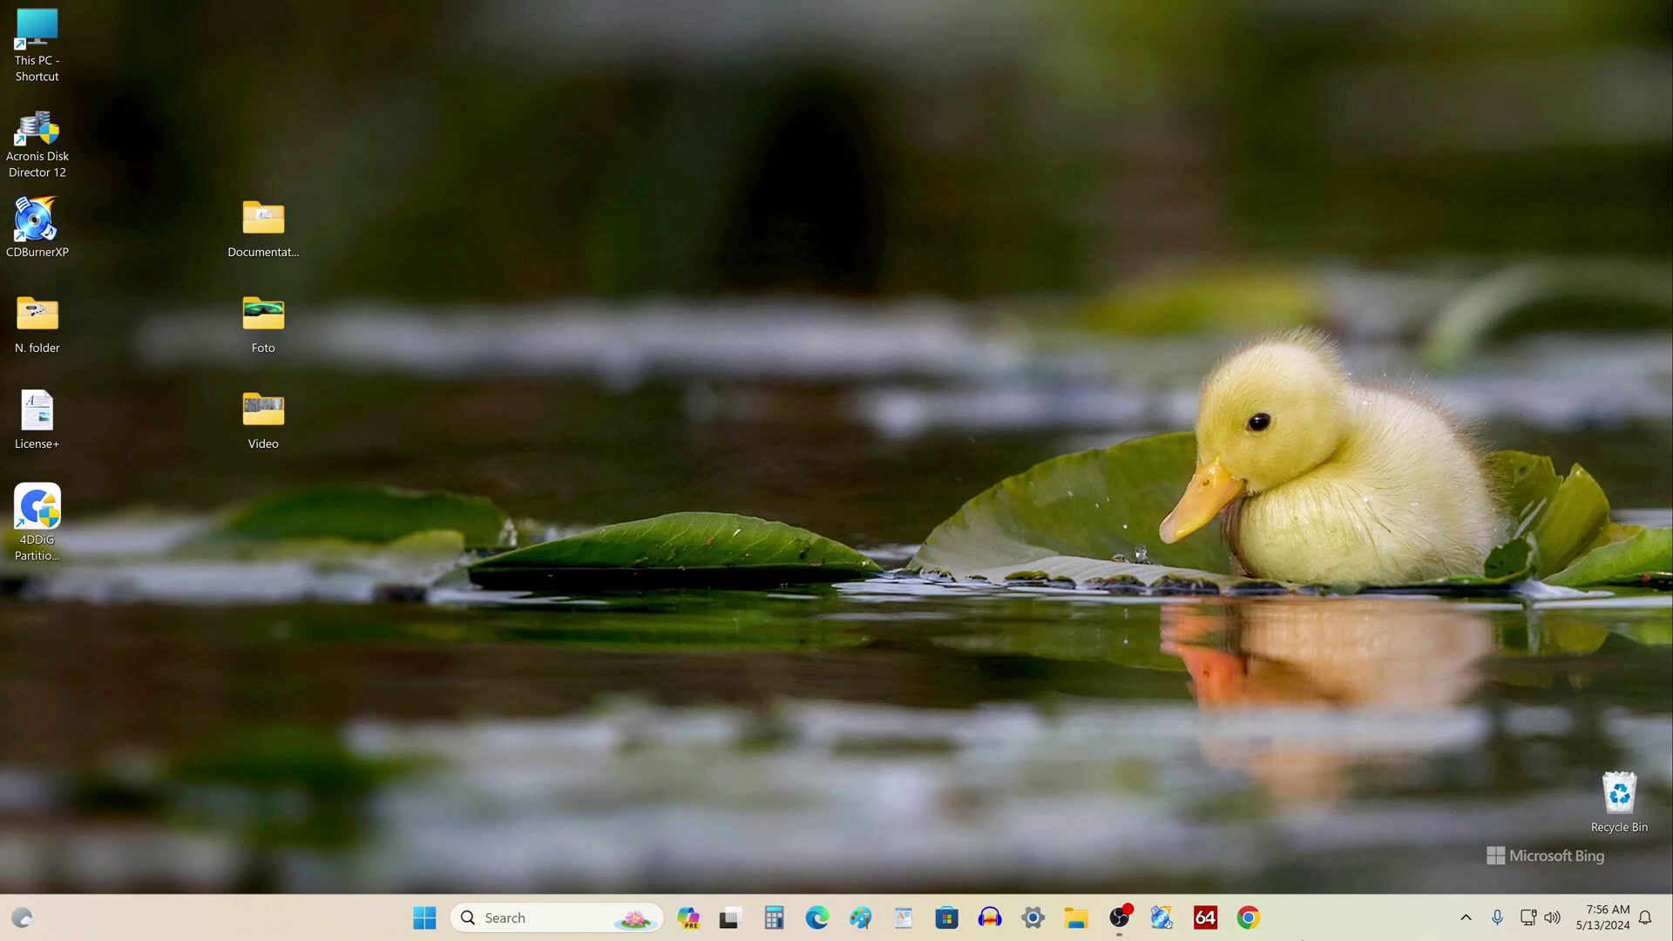